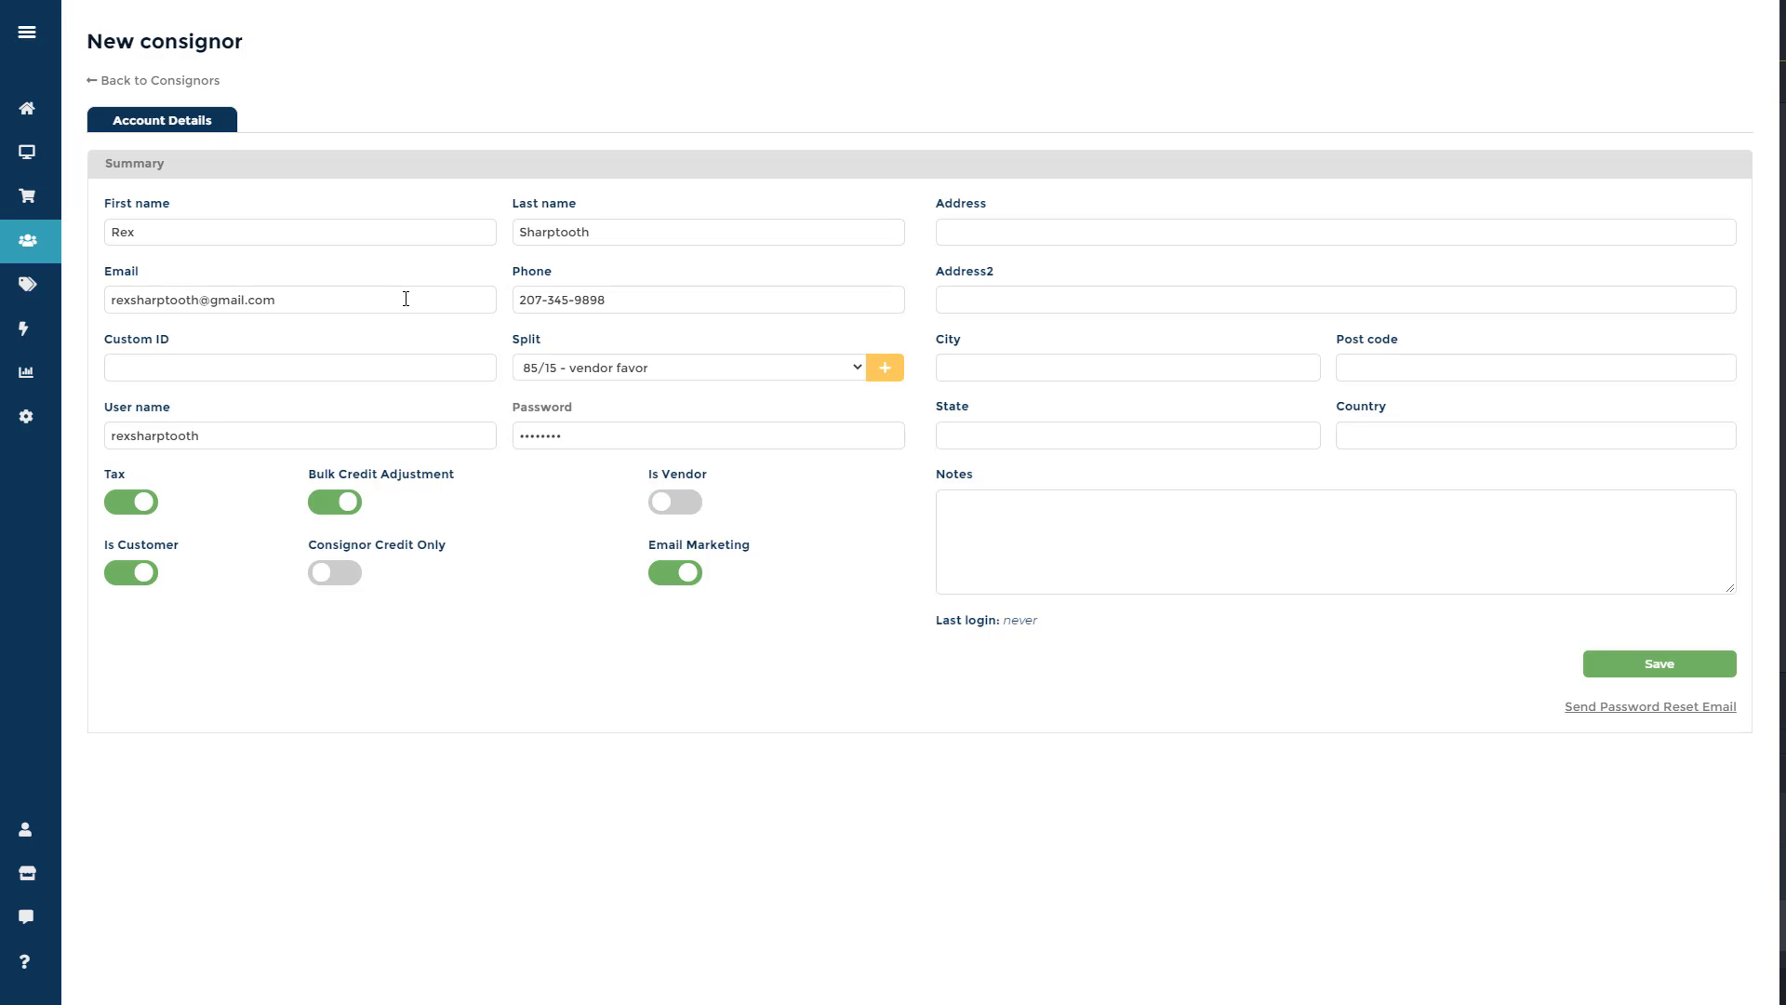
Check the consignor's email, user name and password, then confirm making the consignor a vendor.
{"action": "left_click", "coordinate": [407, 298]}
{"action": "left_click", "coordinate": [373, 441]}
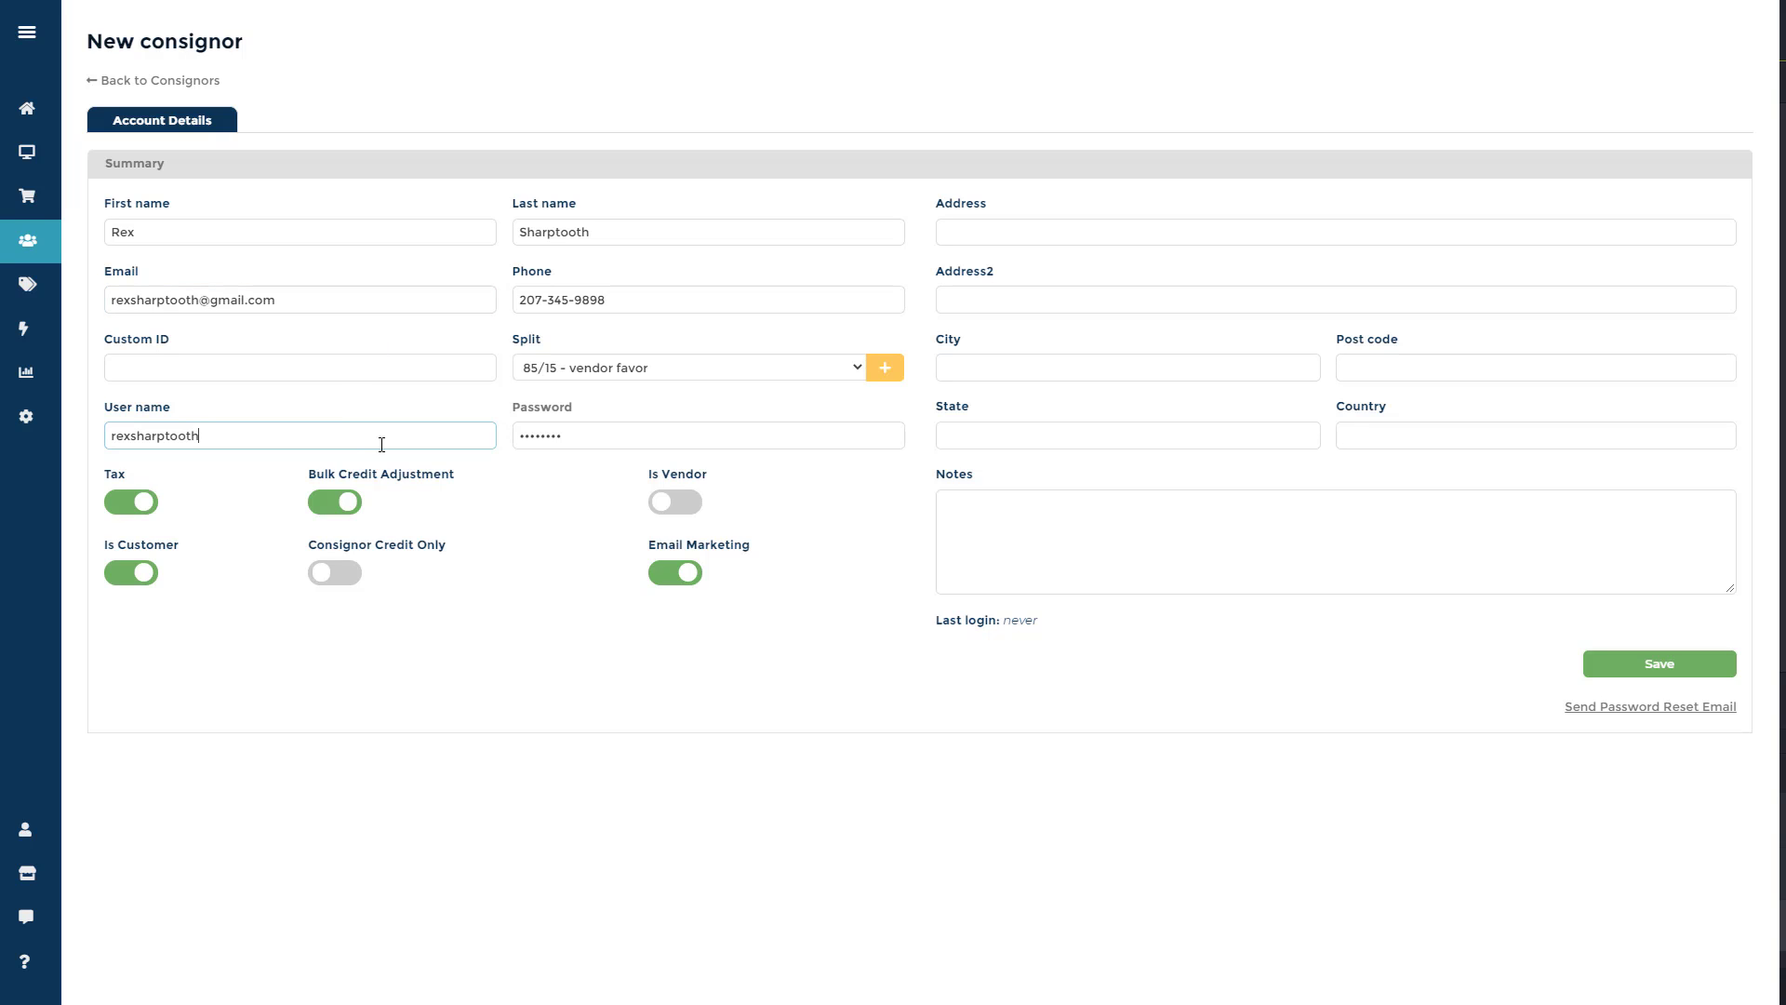
{"action": "left_click", "coordinate": [533, 431]}
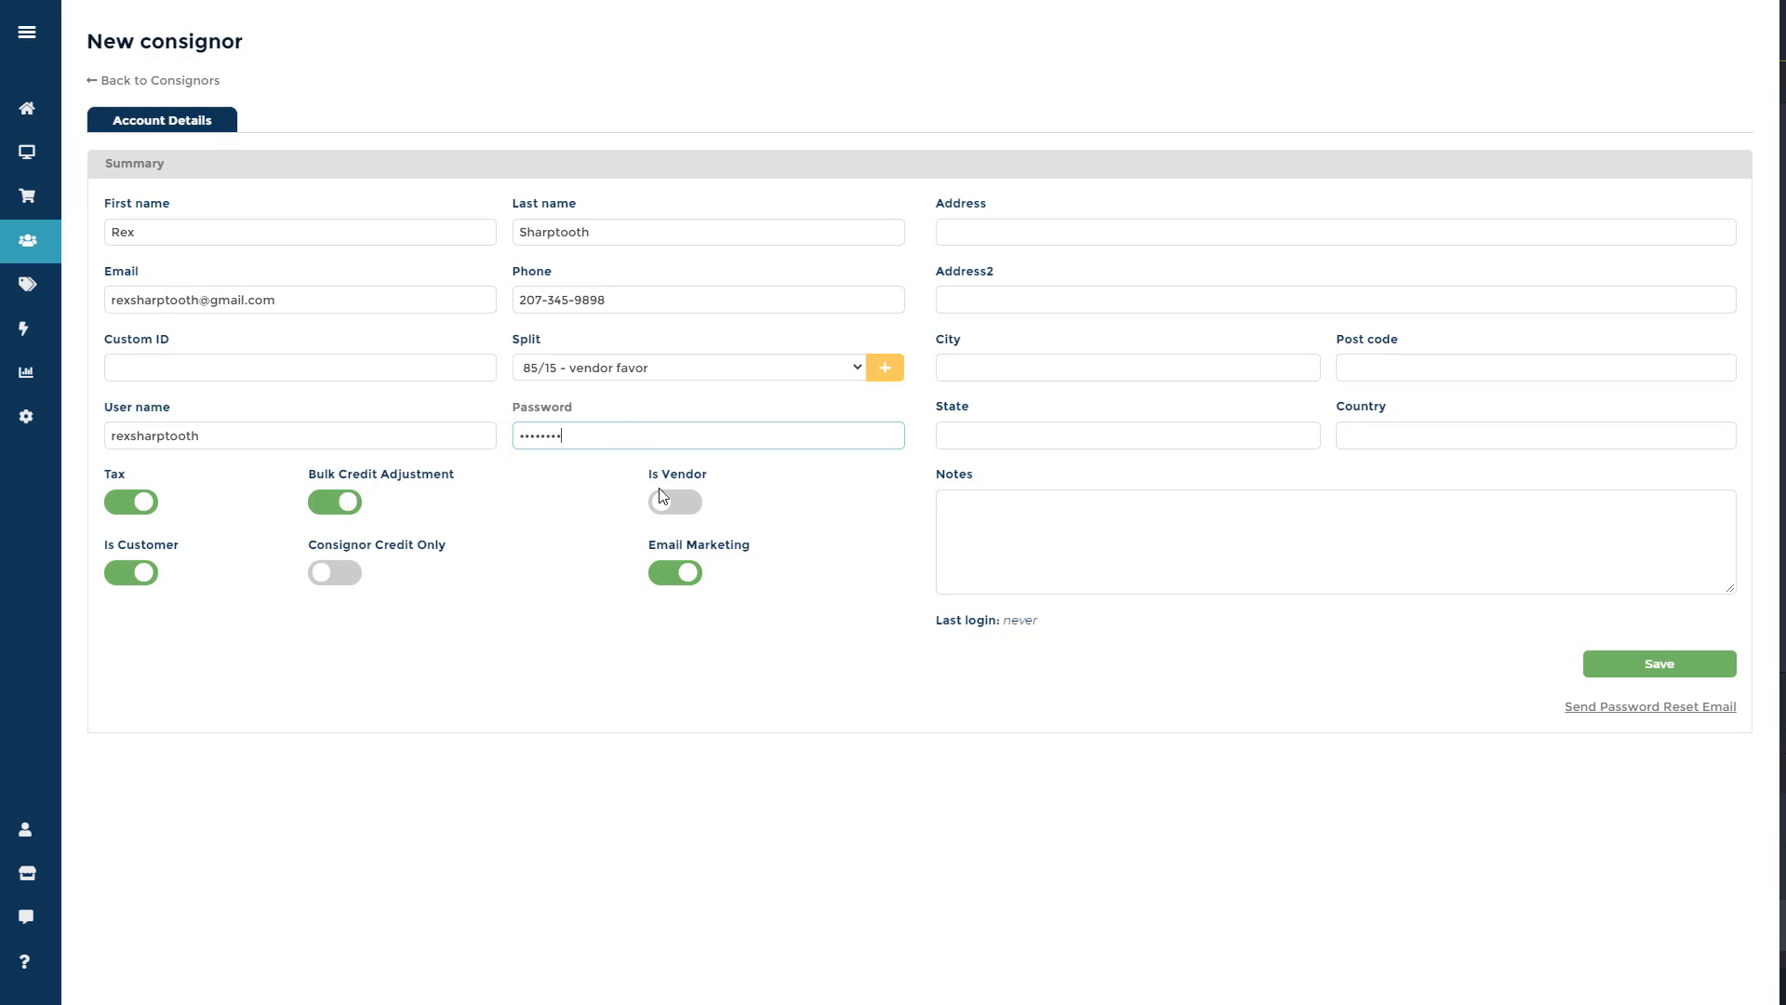
{"action": "left_click", "coordinate": [693, 506]}
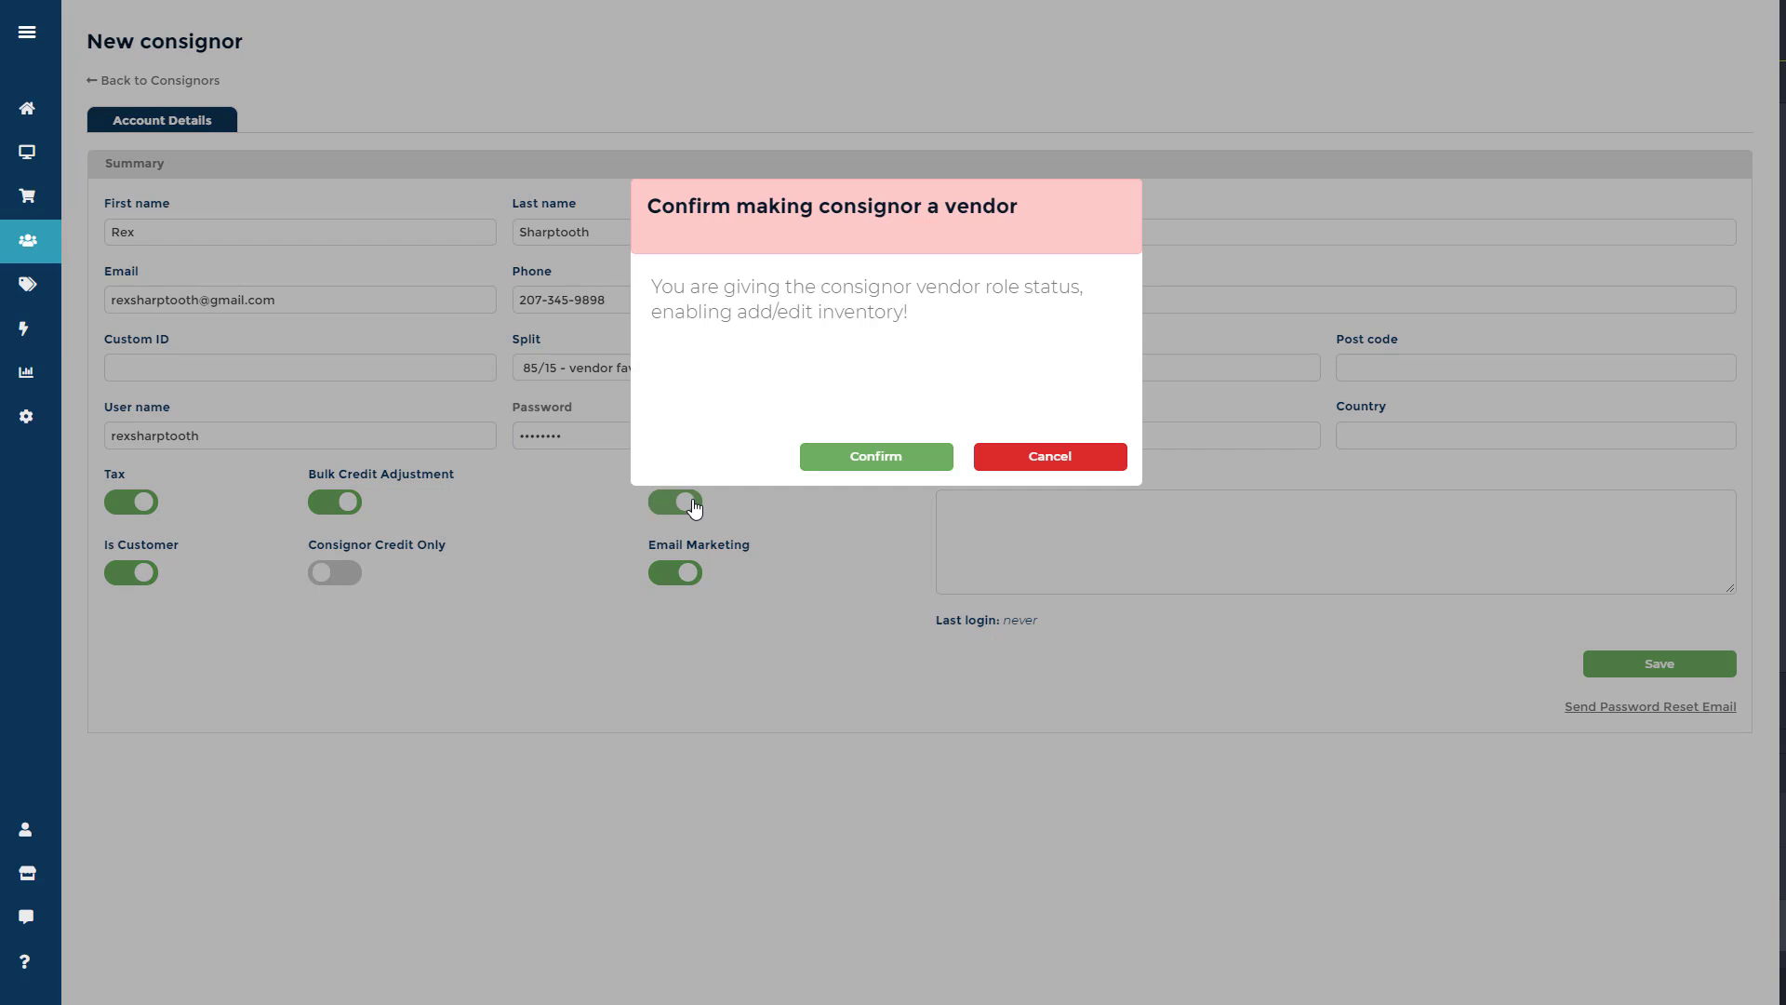
{"action": "left_click", "coordinate": [919, 464]}
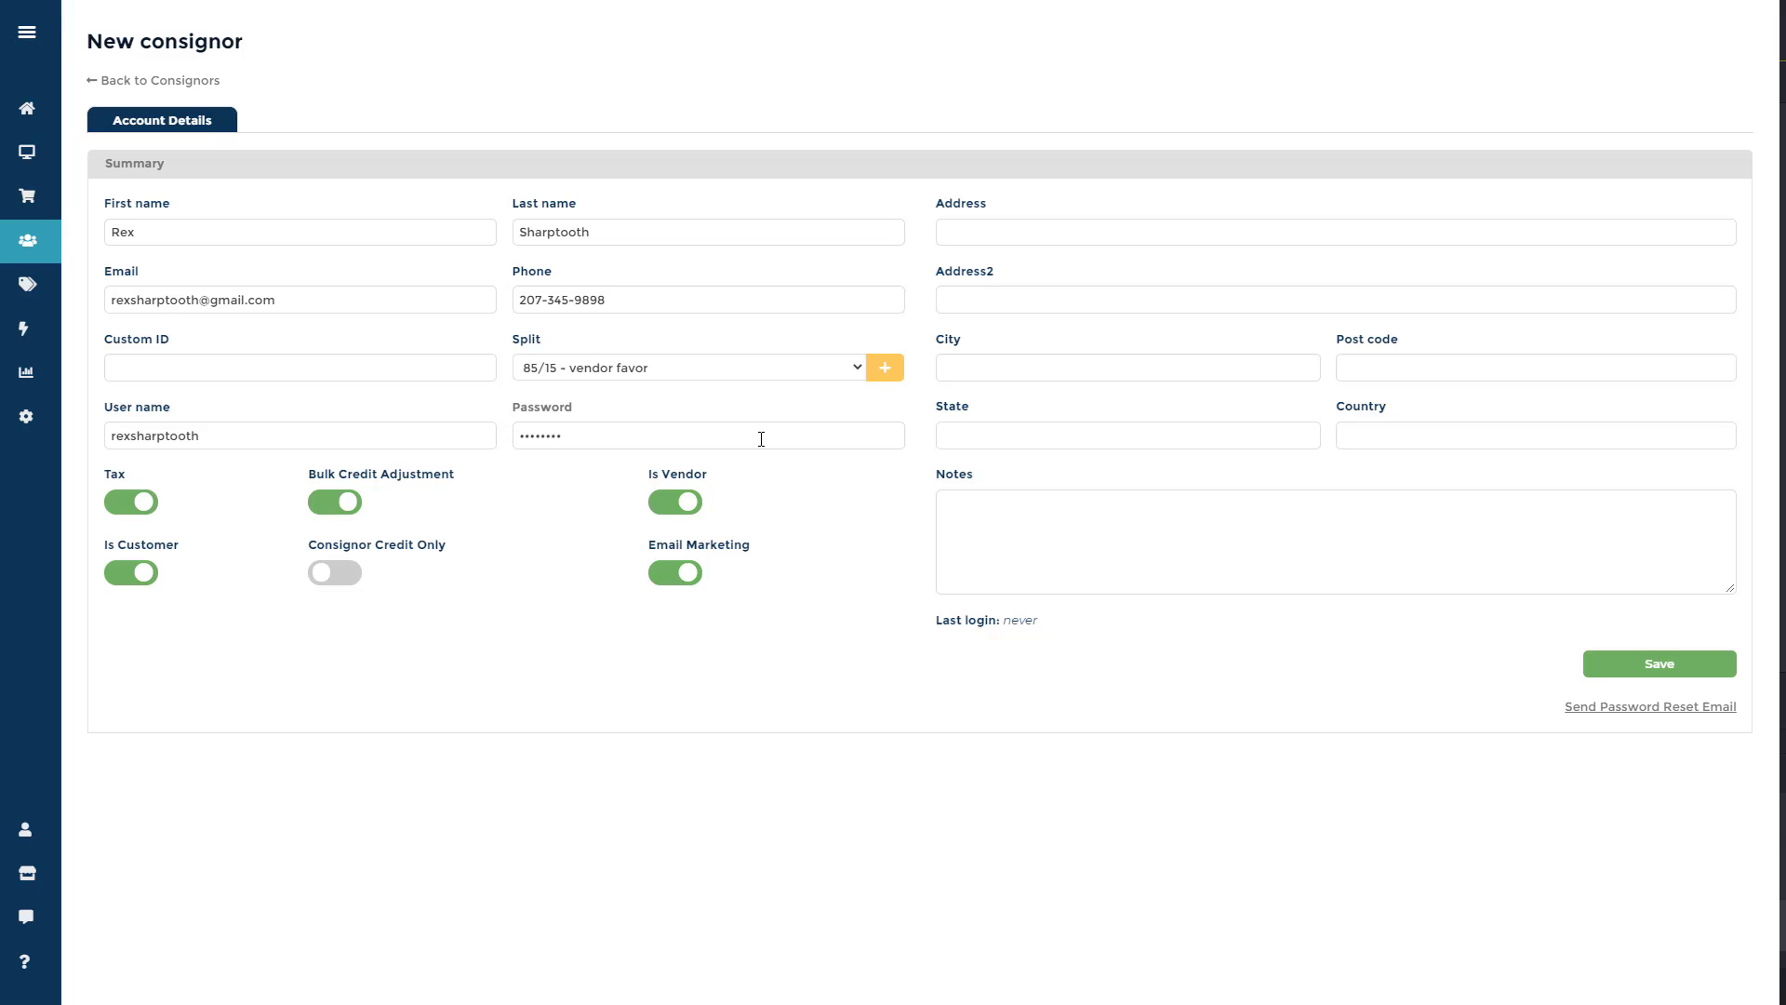
{"action": "left_click", "coordinate": [762, 439]}
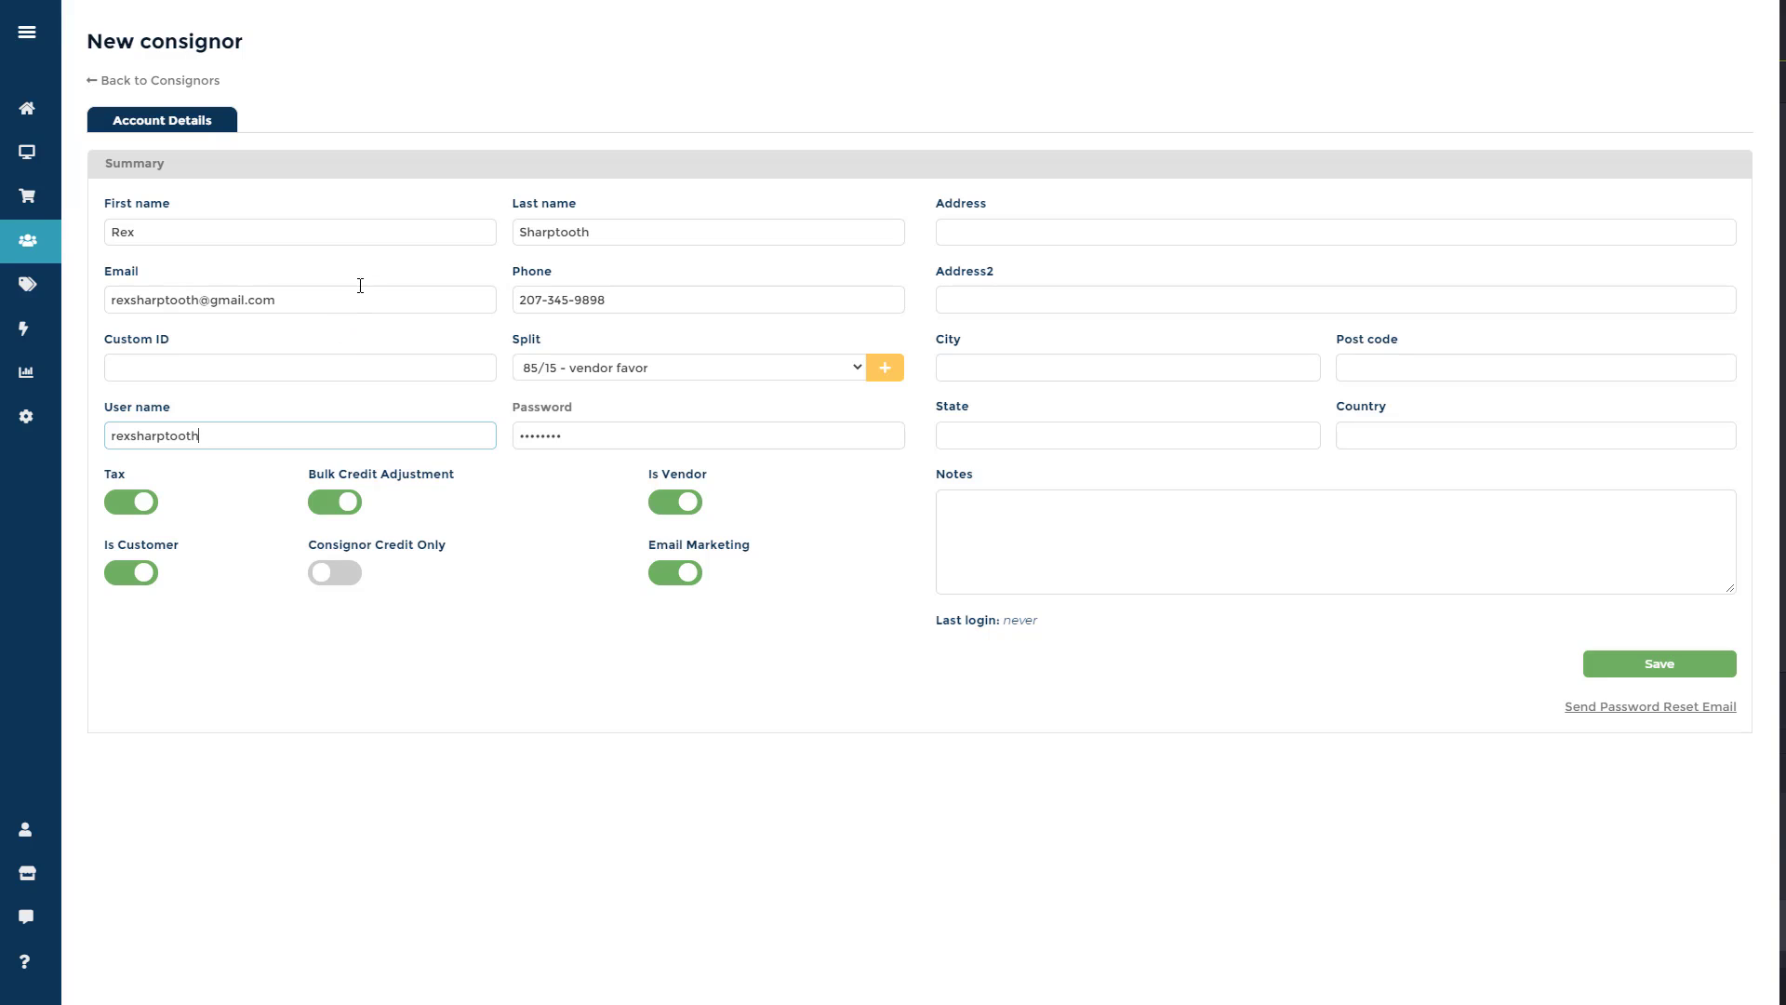
{"action": "left_click", "coordinate": [357, 293]}
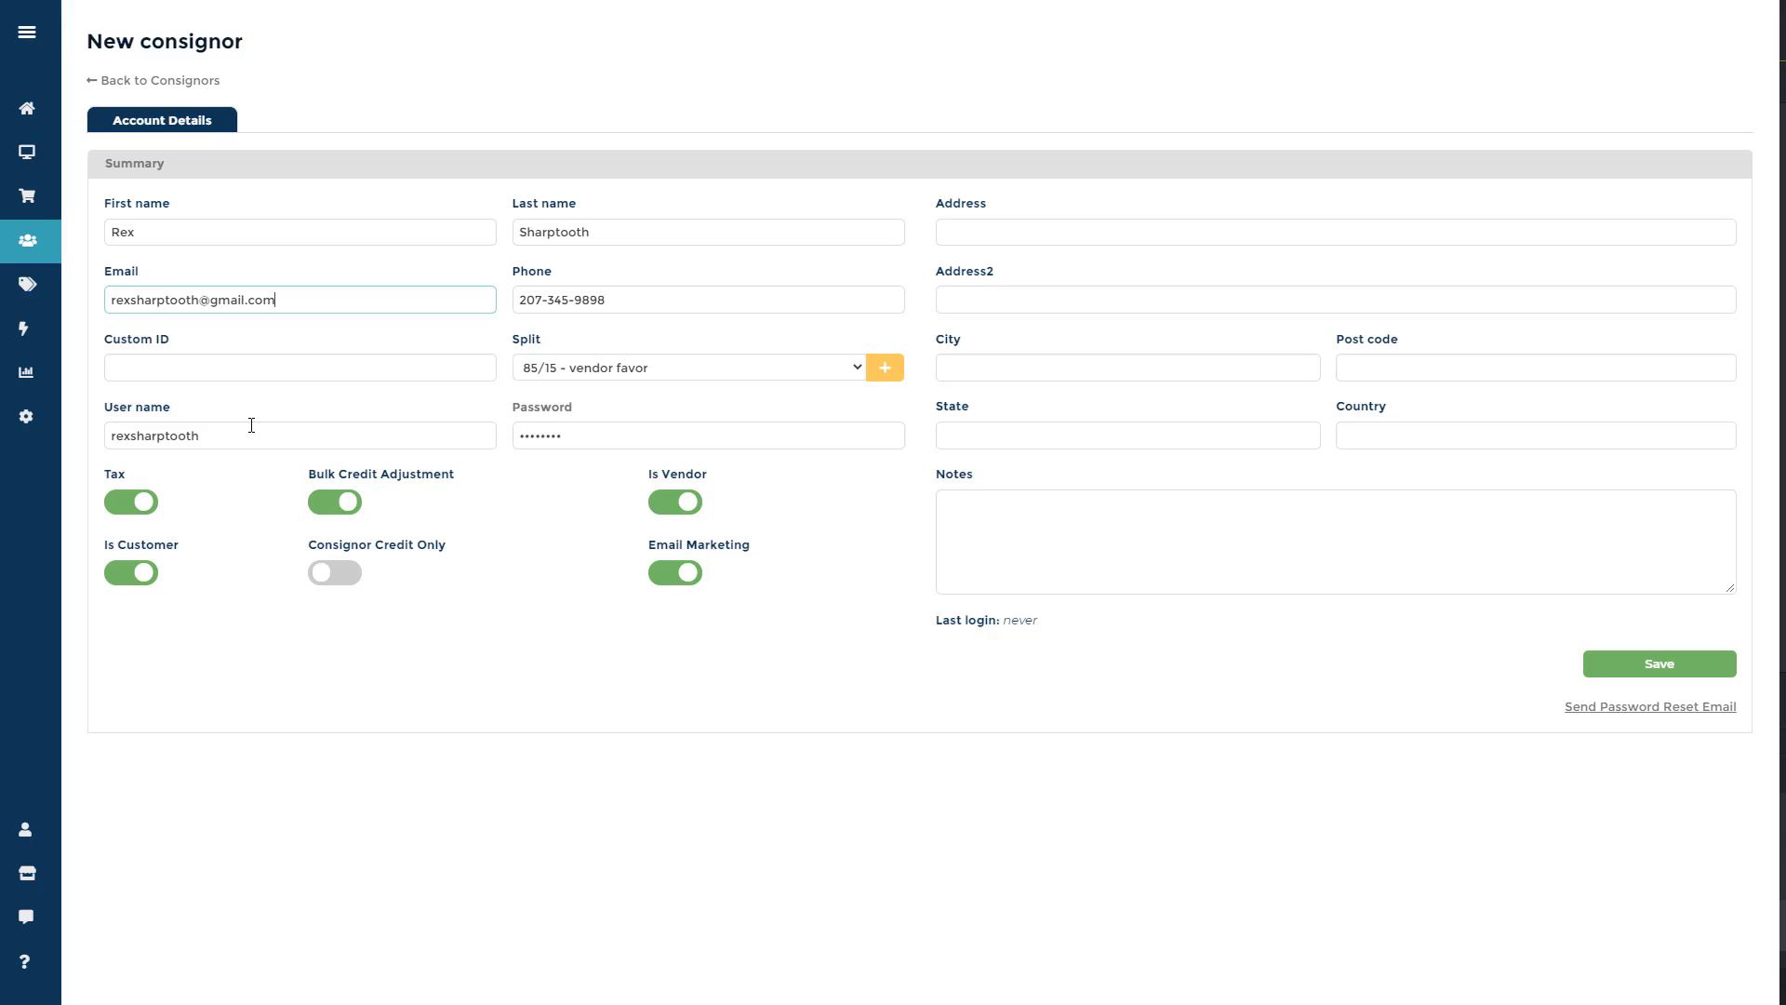
{"action": "left_click", "coordinate": [248, 433]}
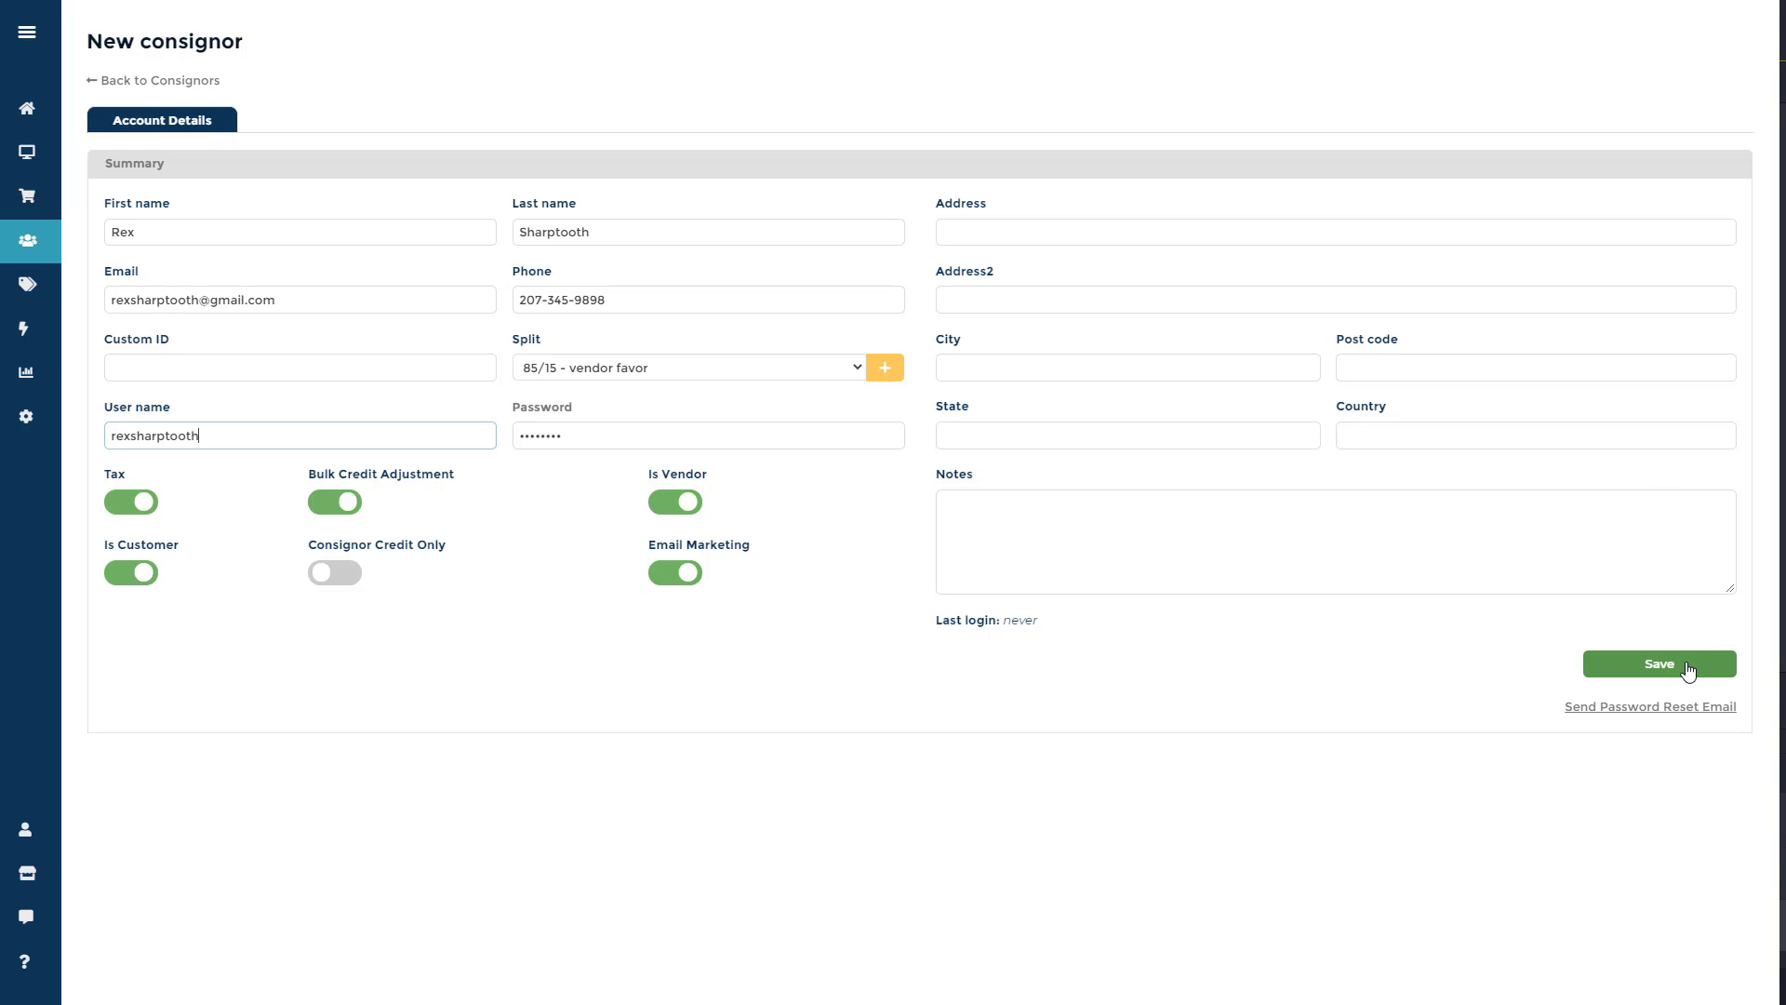
Save the new consignor and open the Consignor Credentials email in Gmail.
{"action": "left_click", "coordinate": [1660, 664]}
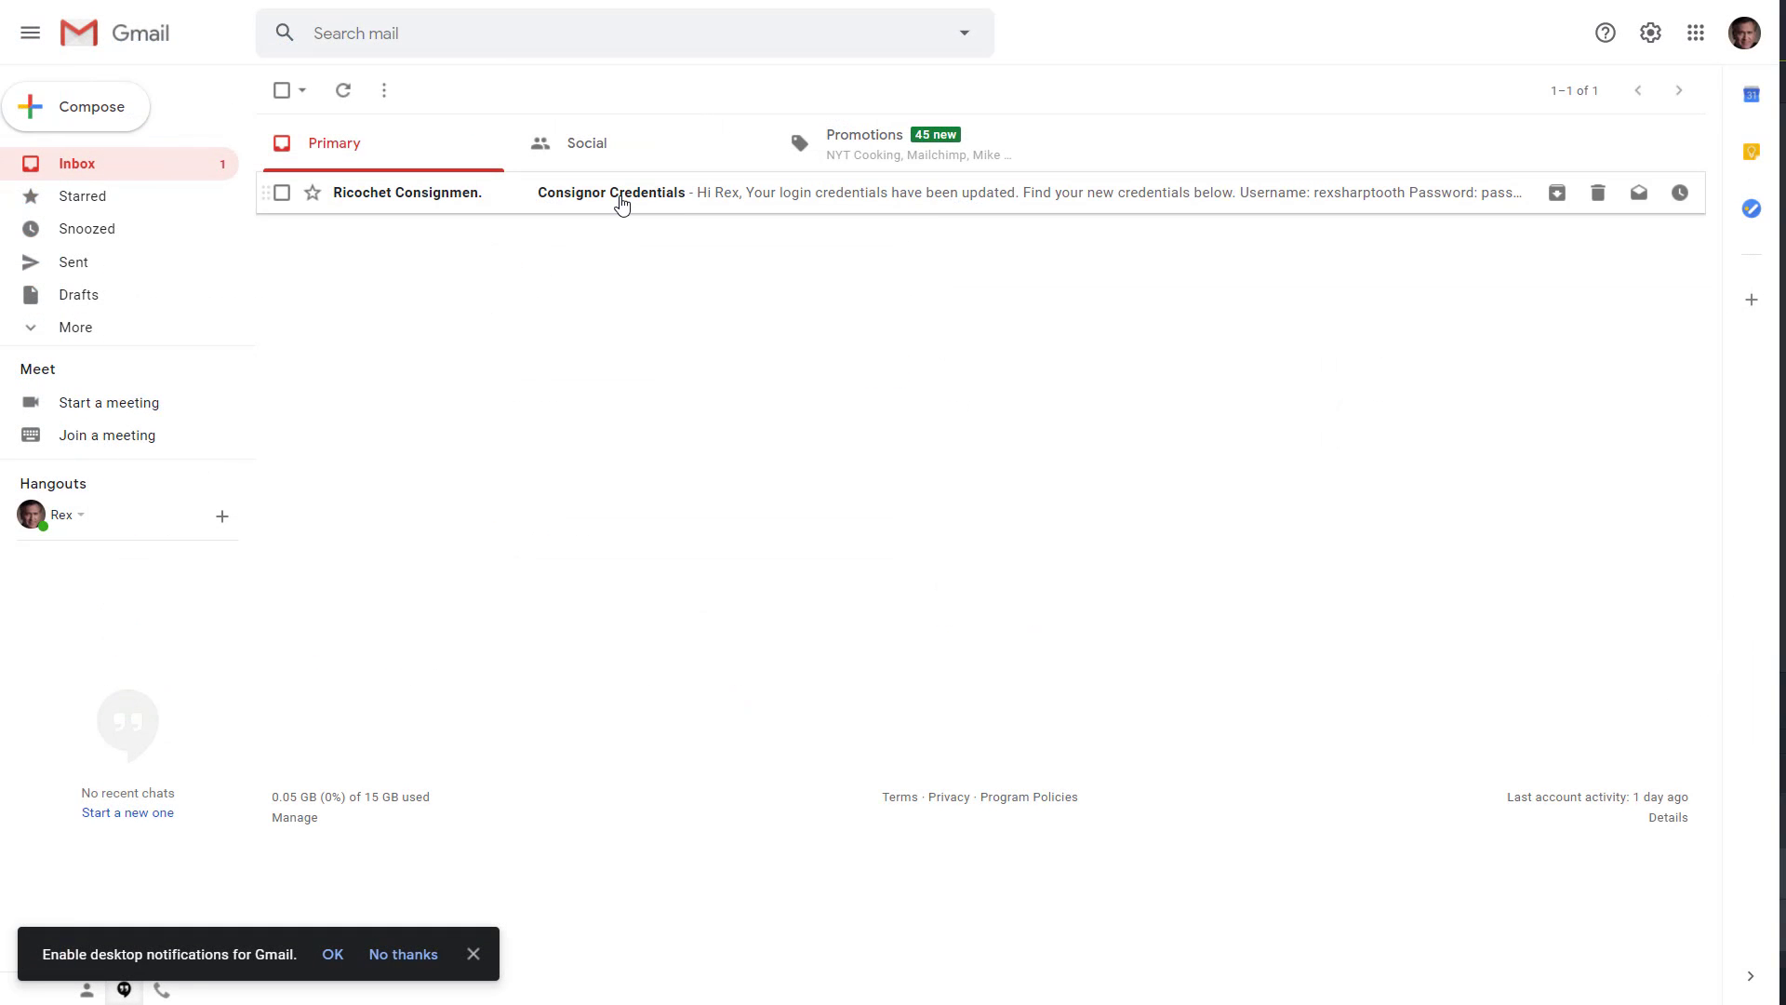
{"action": "left_click", "coordinate": [621, 198]}
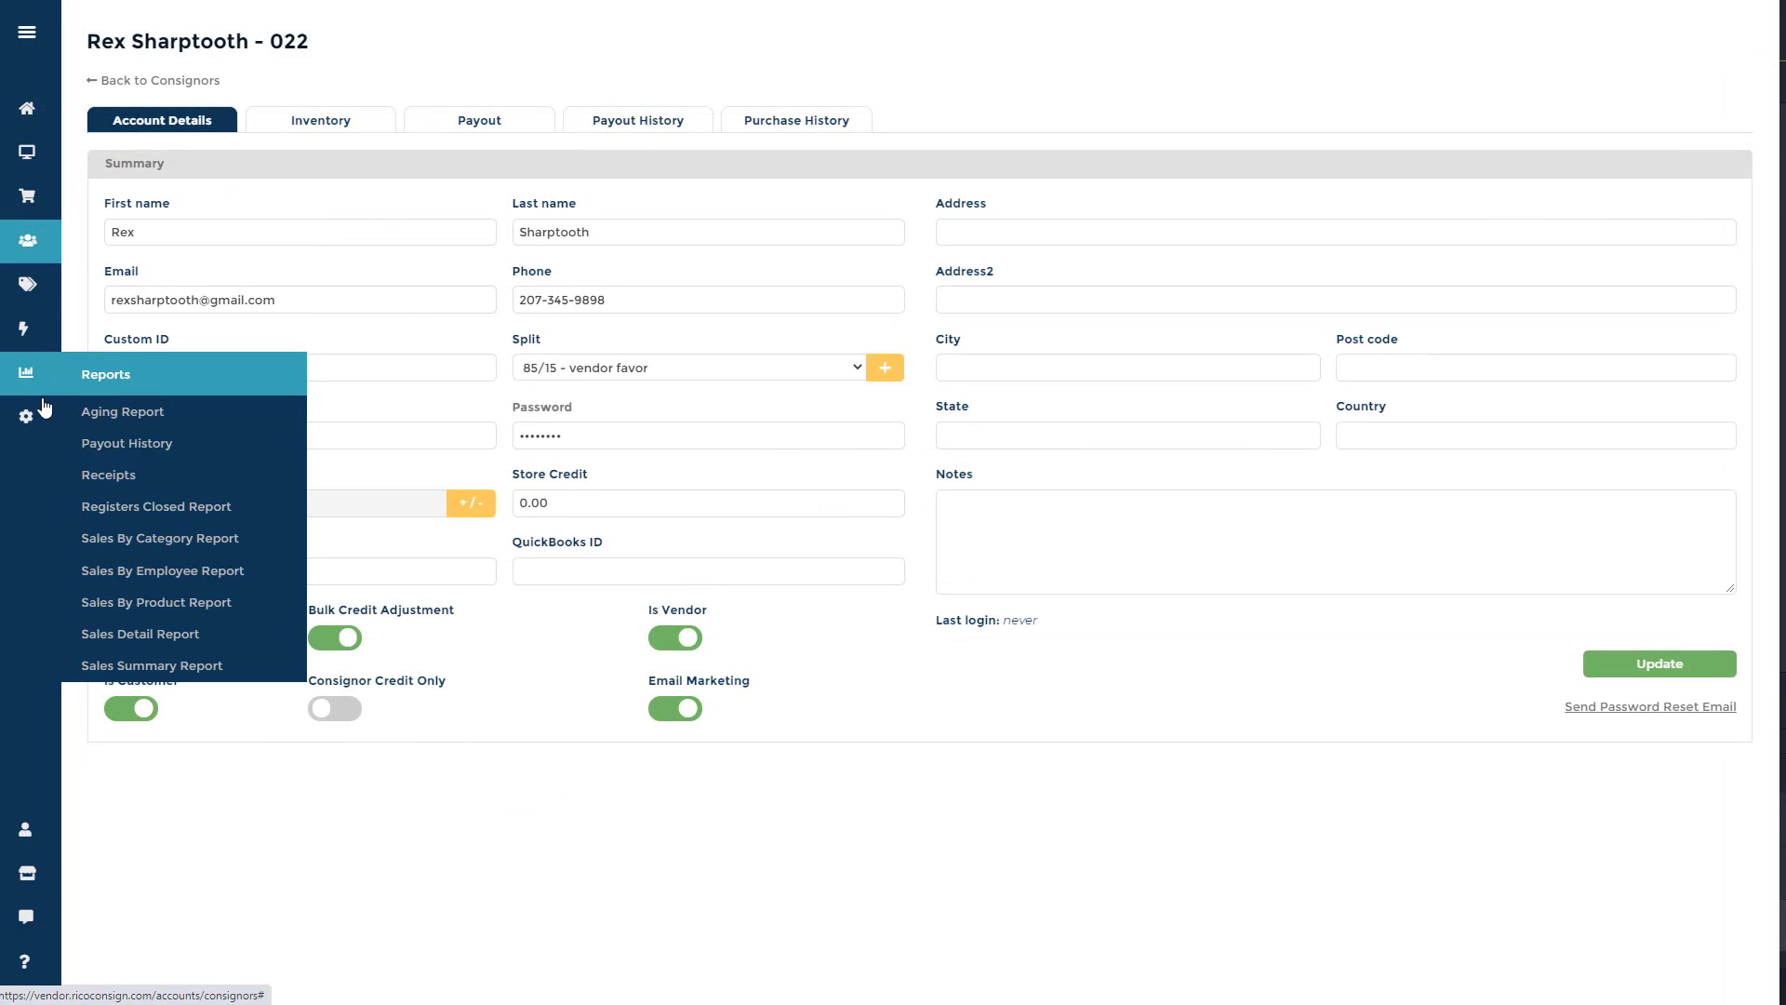
From the Admin preferences, send the consignor a password reset email.
{"action": "mouse_move", "coordinate": [37, 425]}
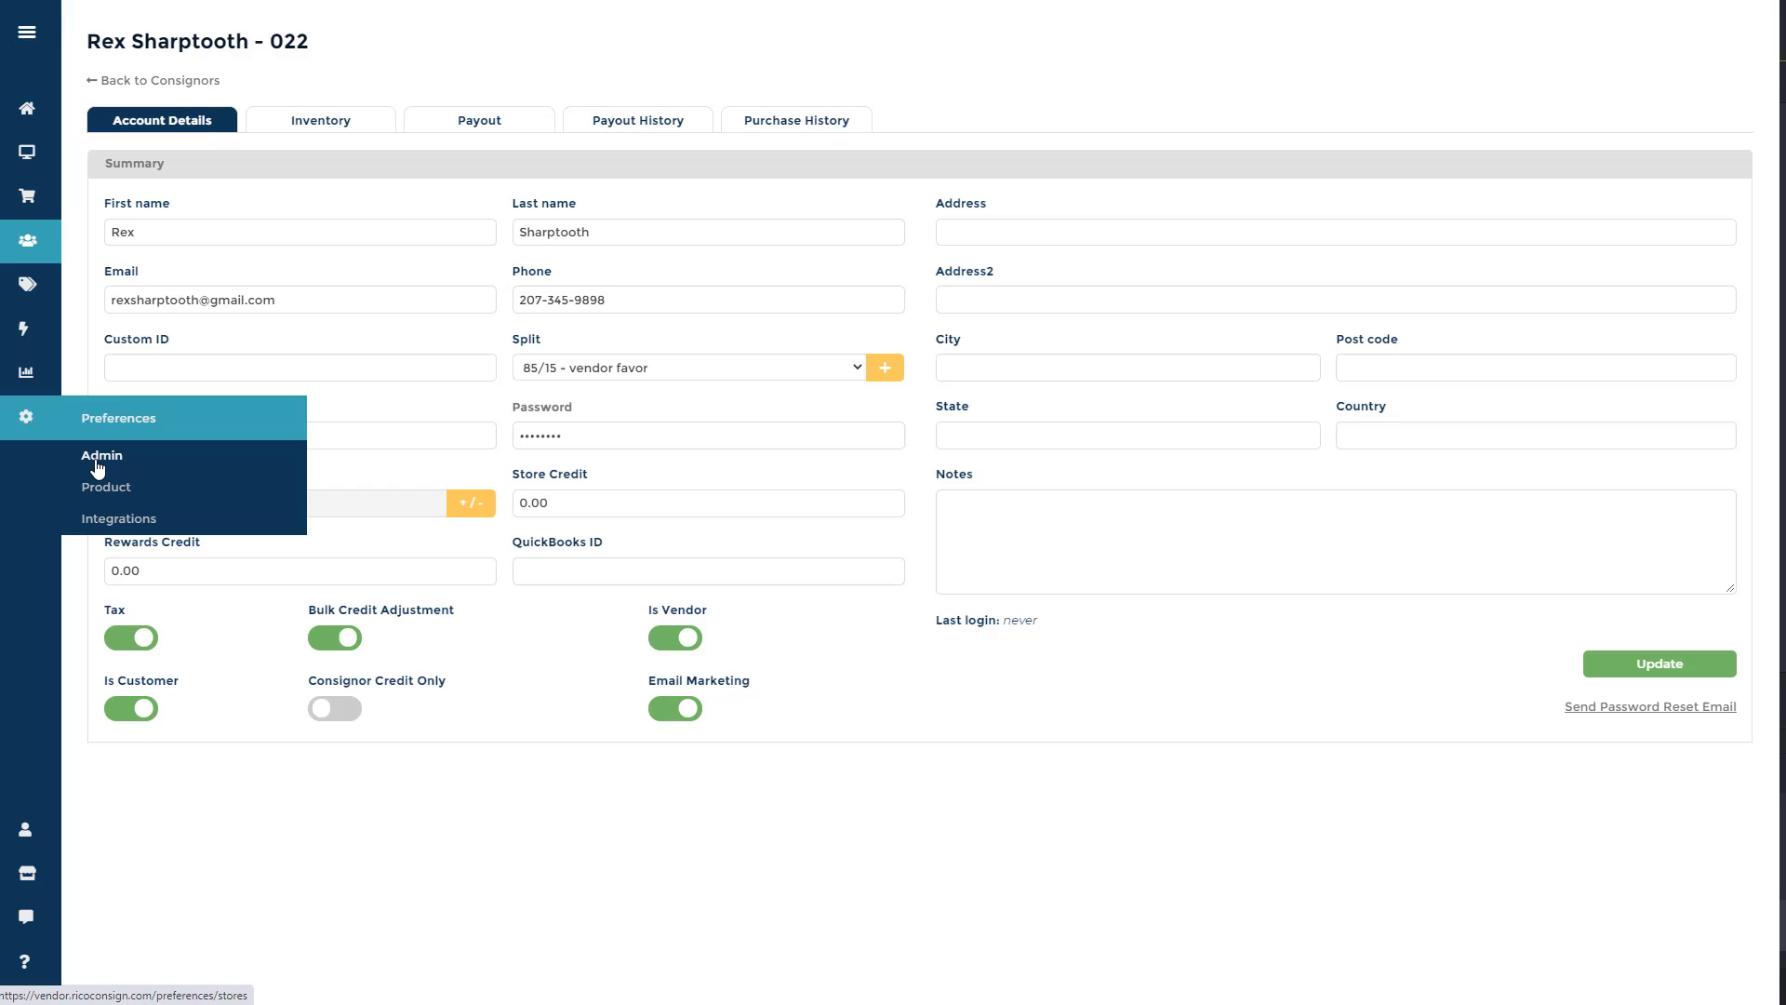
{"action": "left_click", "coordinate": [98, 461]}
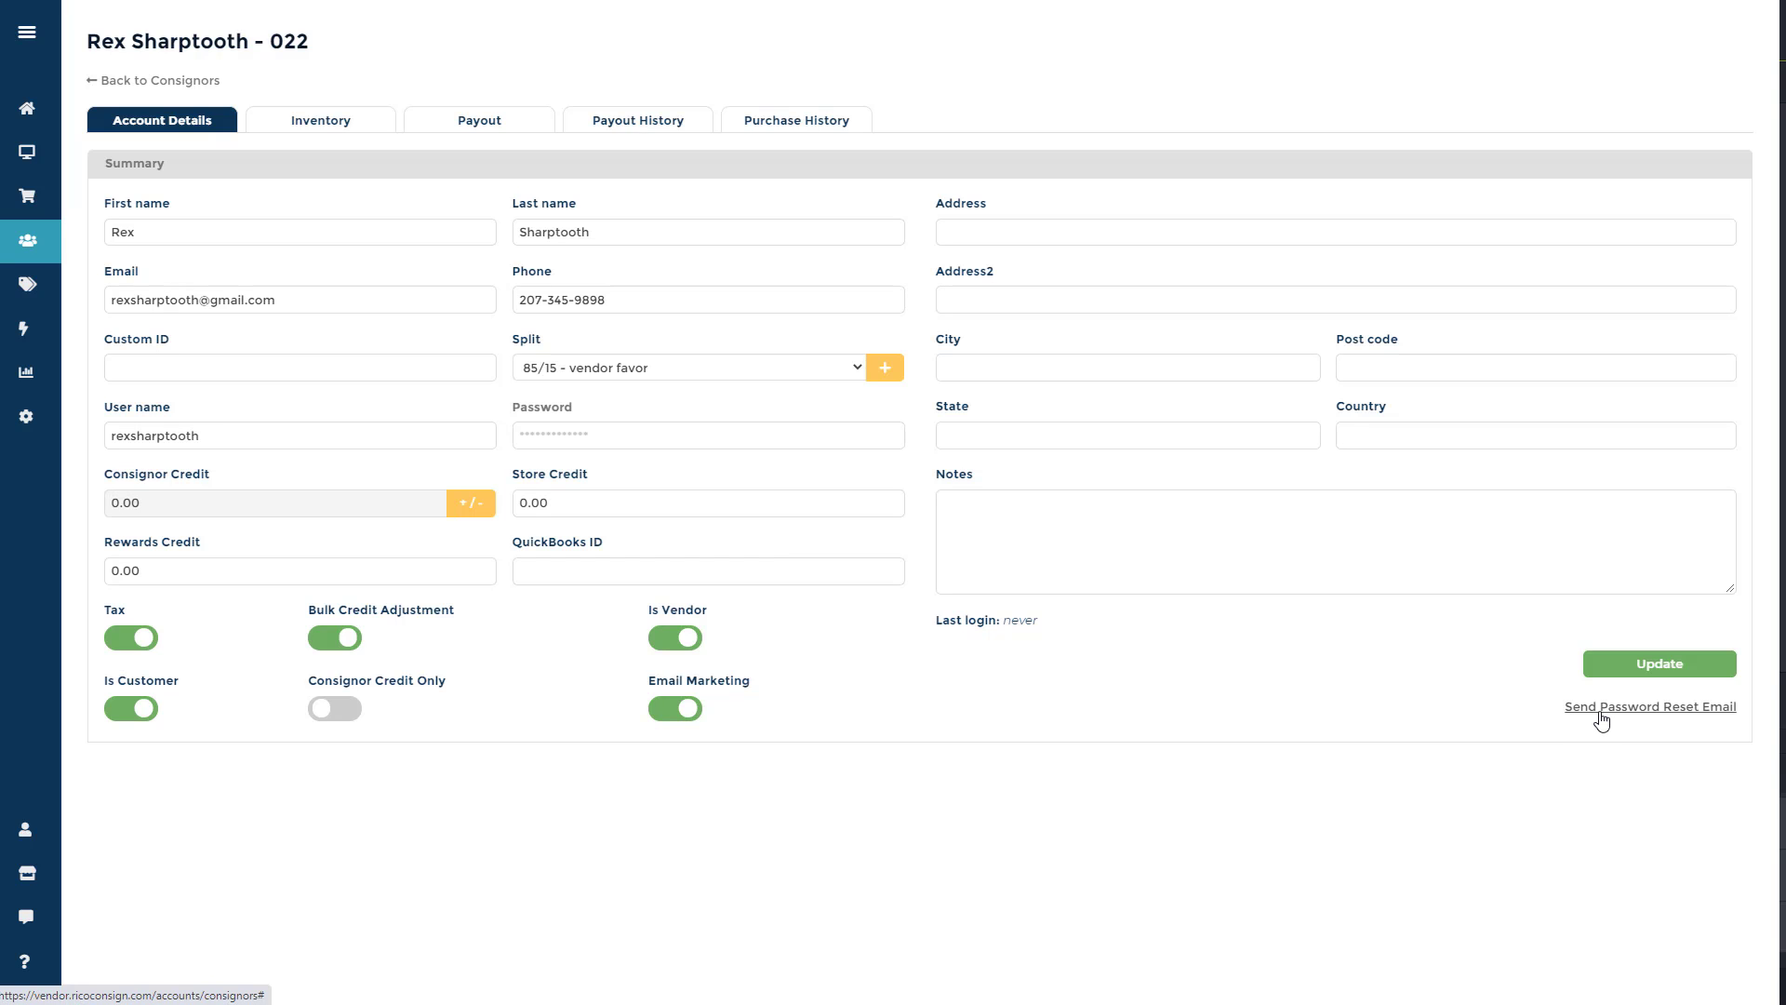
{"action": "left_click", "coordinate": [1601, 709]}
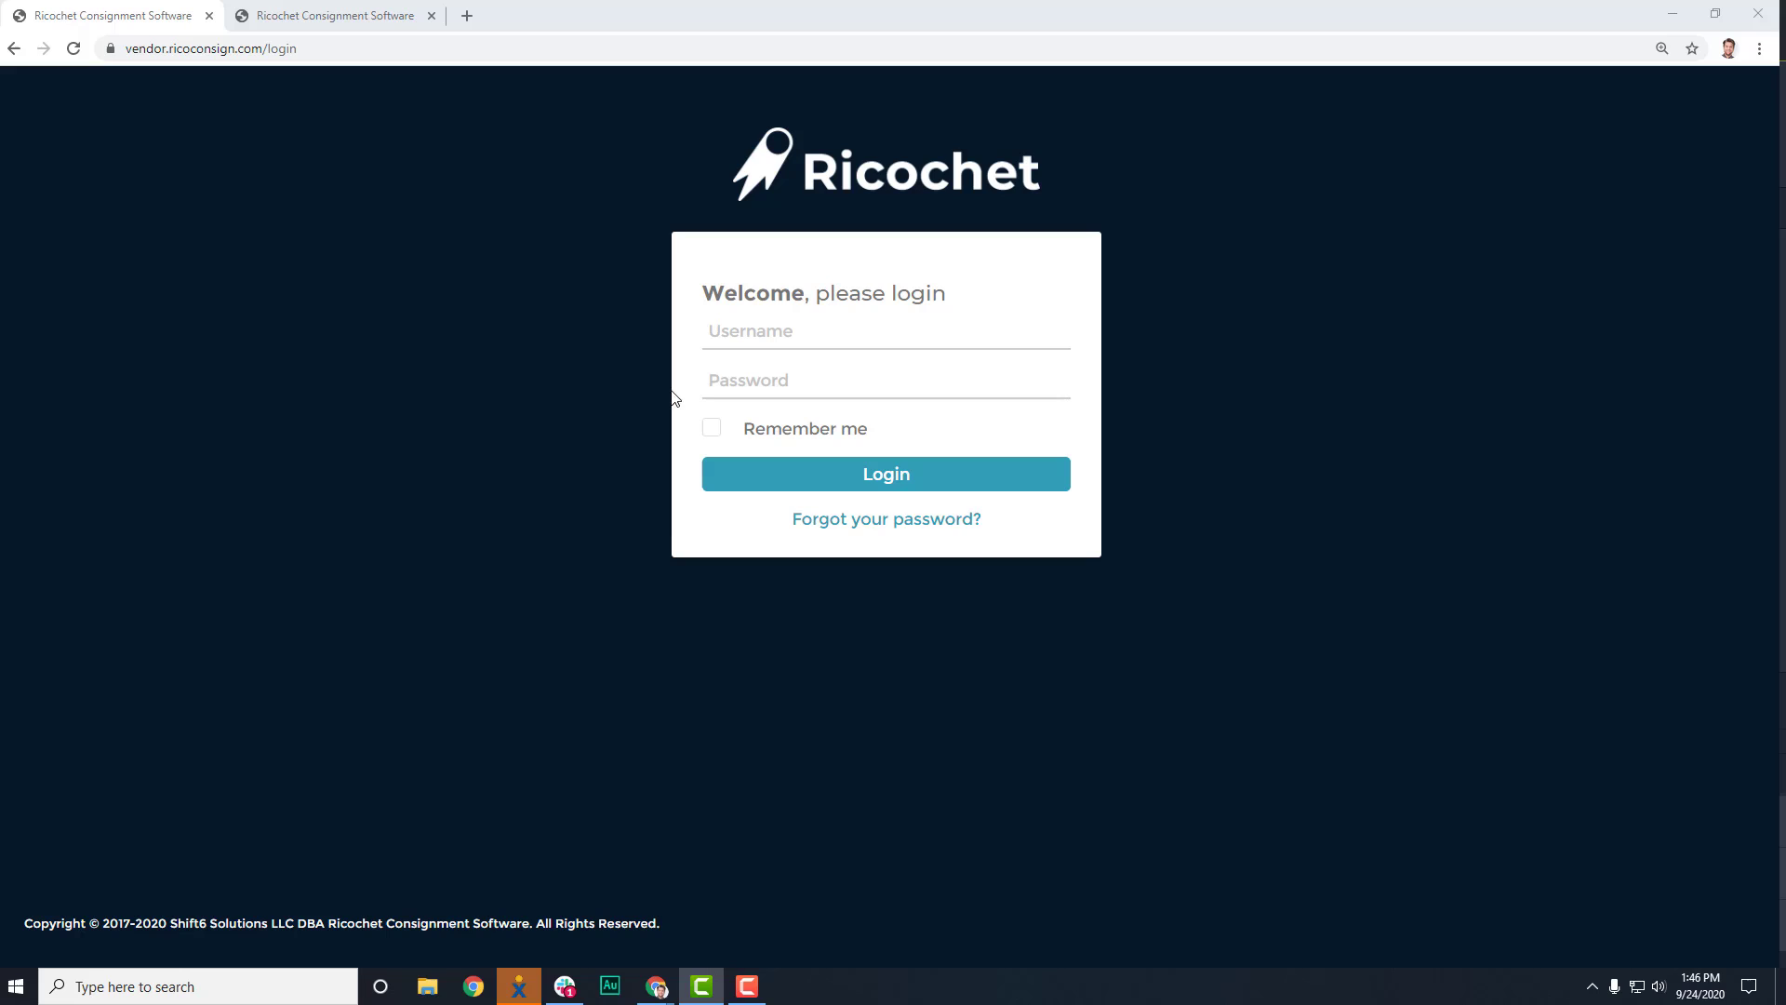
Highlight the vendor login web address and point out the username and password fields.
{"action": "left_click_drag", "start_coordinate": [396, 48], "coordinate": [104, 91]}
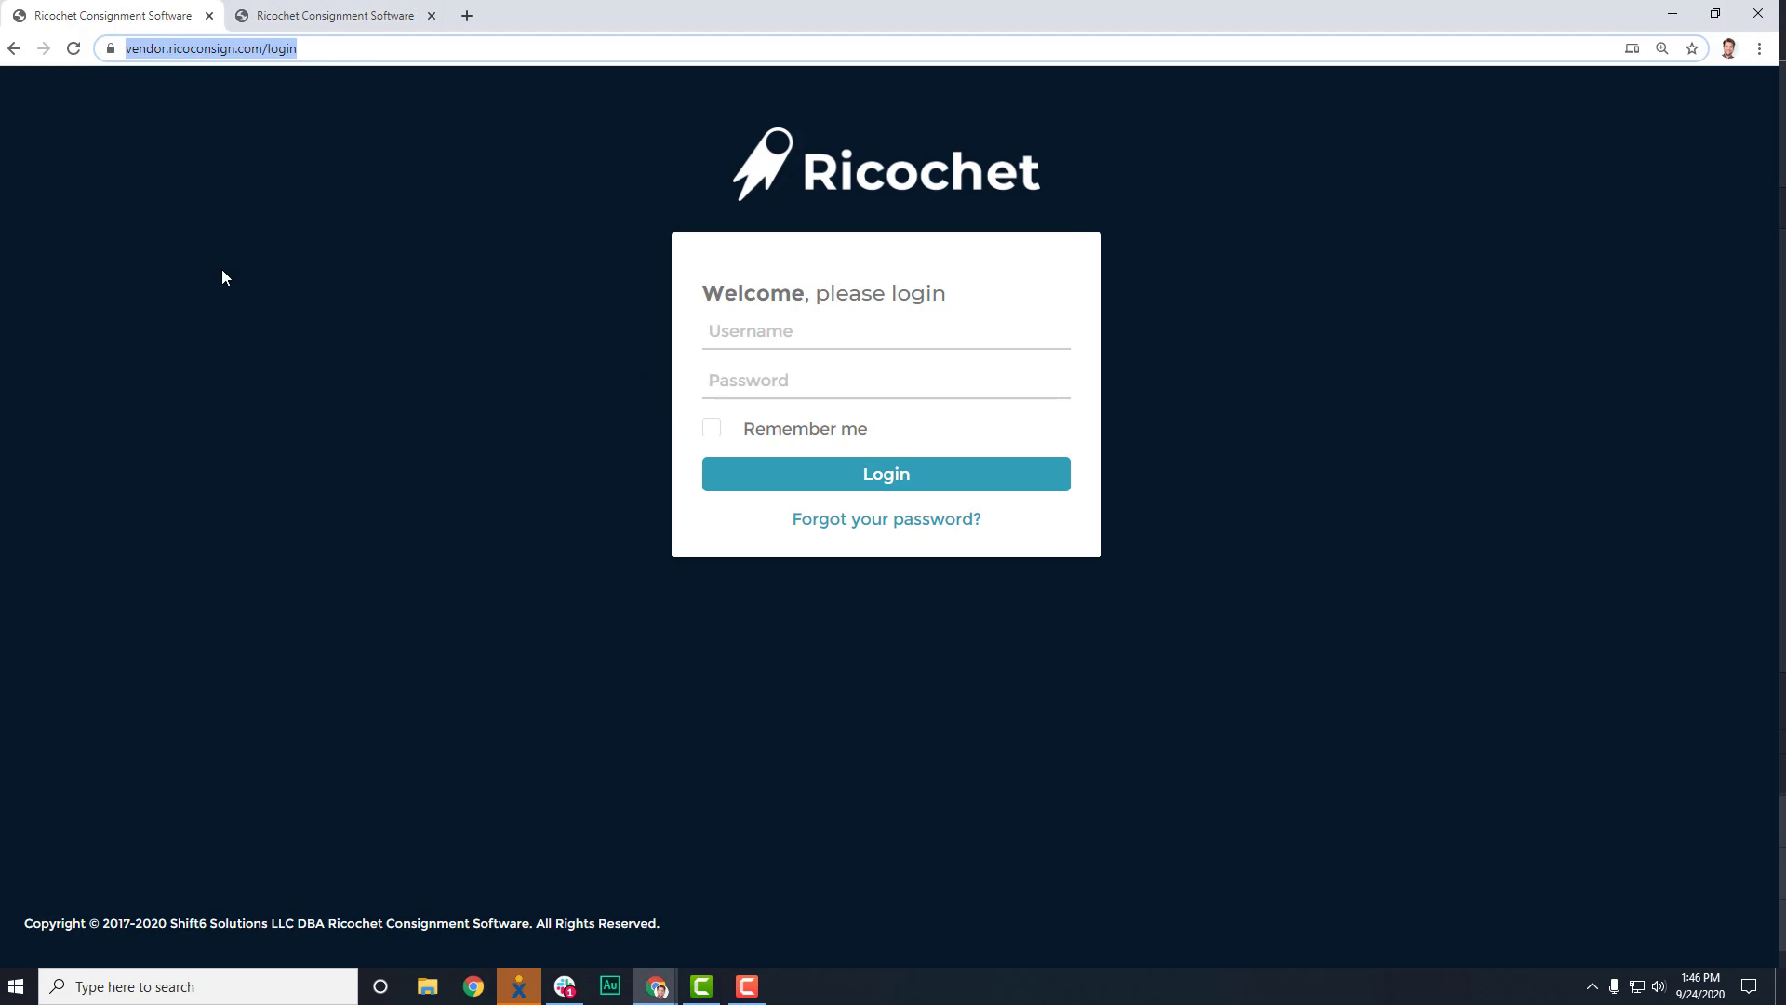
{"action": "left_click", "coordinate": [714, 332]}
{"action": "left_click", "coordinate": [725, 392]}
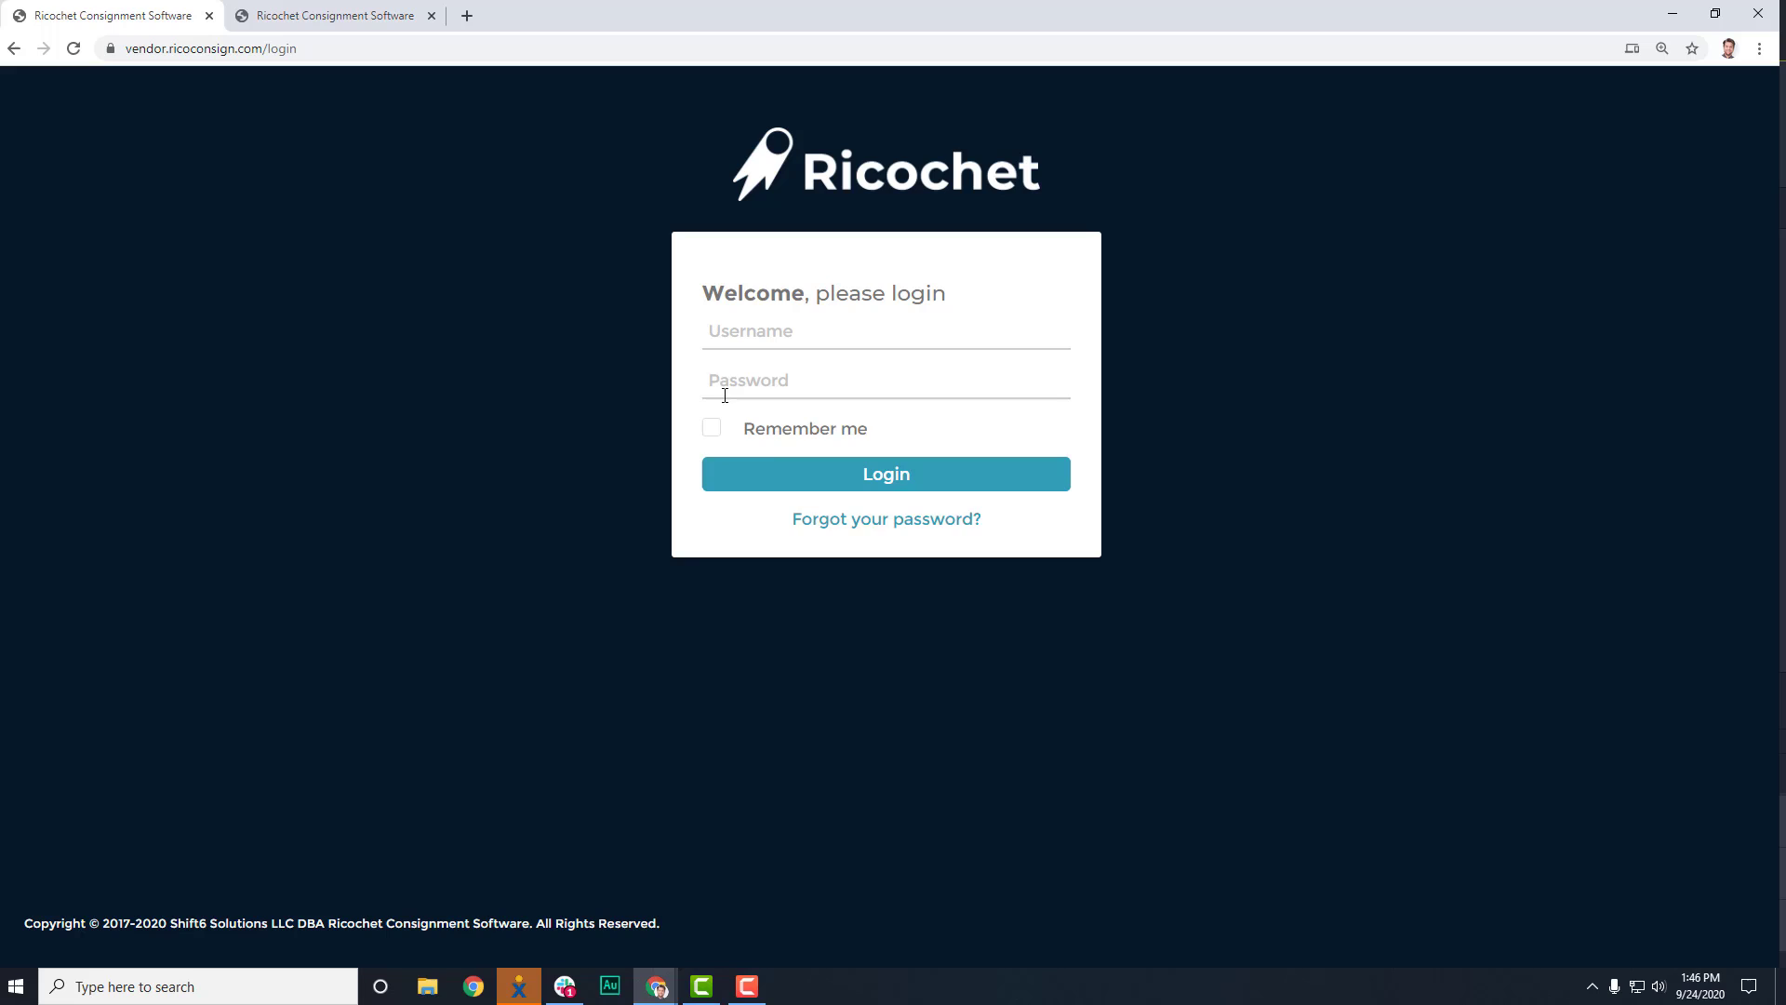
{"action": "left_click", "coordinate": [629, 335]}
Switch to the second Ricochet tab and highlight its store login web address.
{"action": "left_click", "coordinate": [379, 16]}
{"action": "left_click", "coordinate": [261, 54]}
{"action": "left_click_drag", "start_coordinate": [261, 72], "coordinate": [107, 87]}
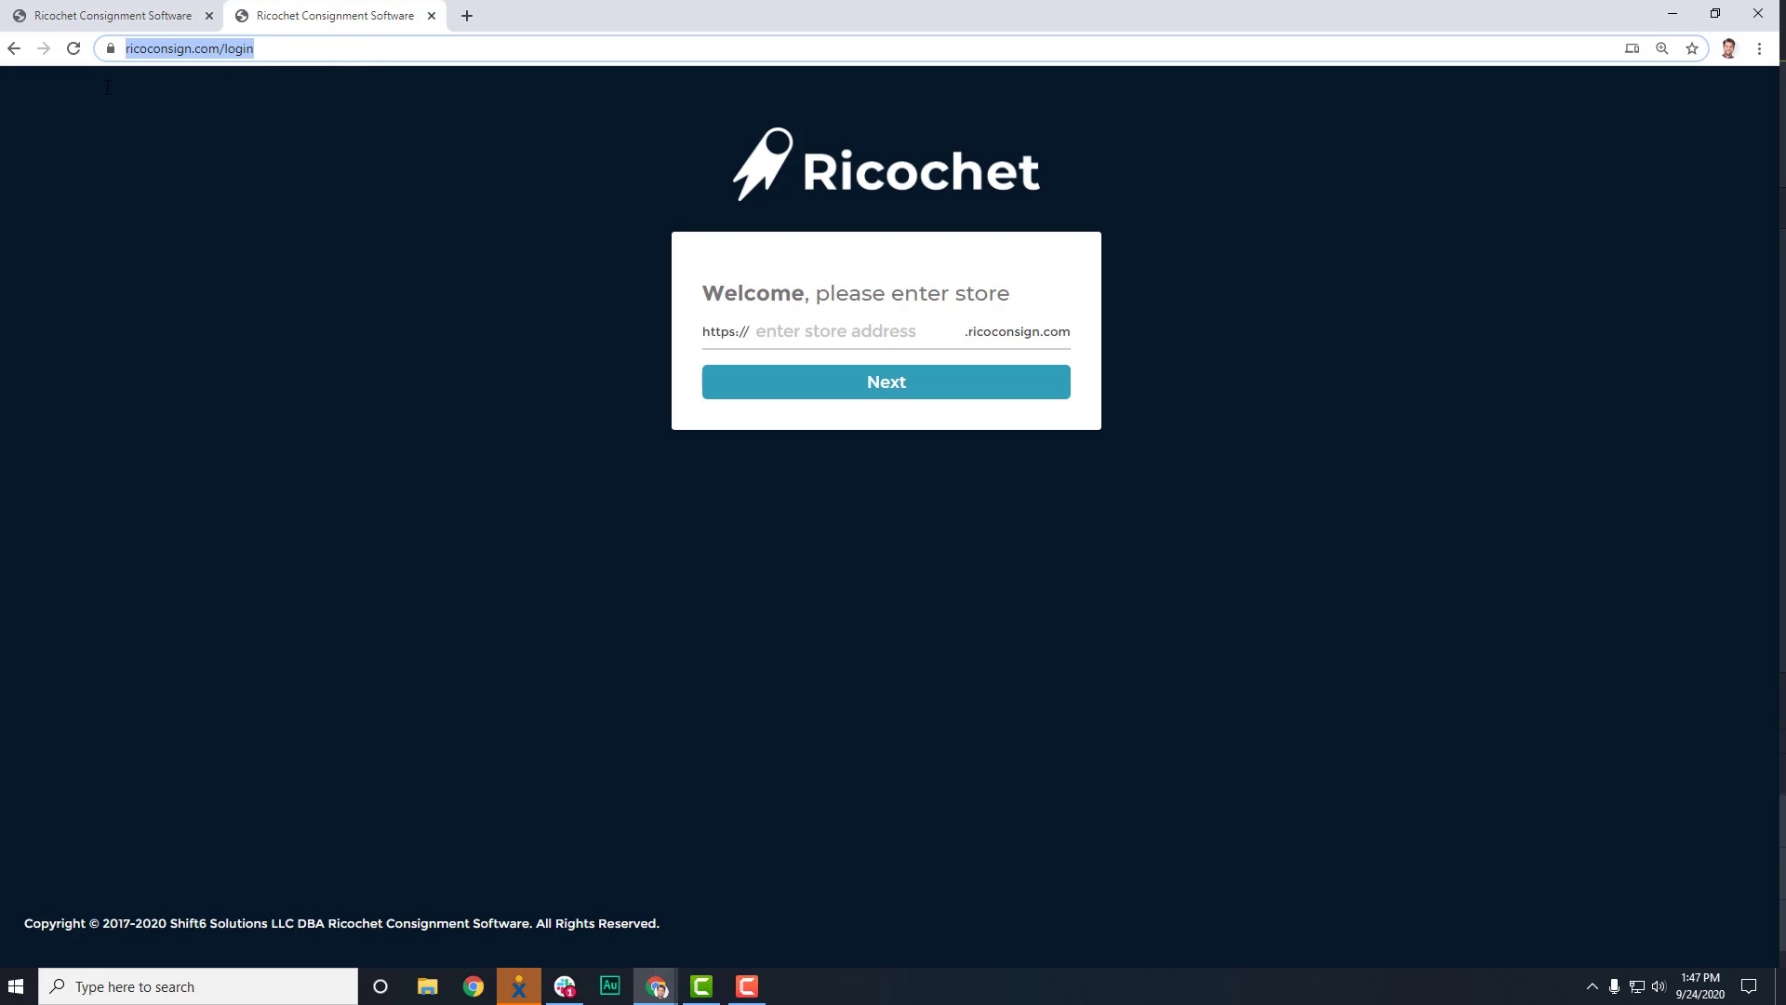
{"action": "left_click", "coordinate": [350, 269]}
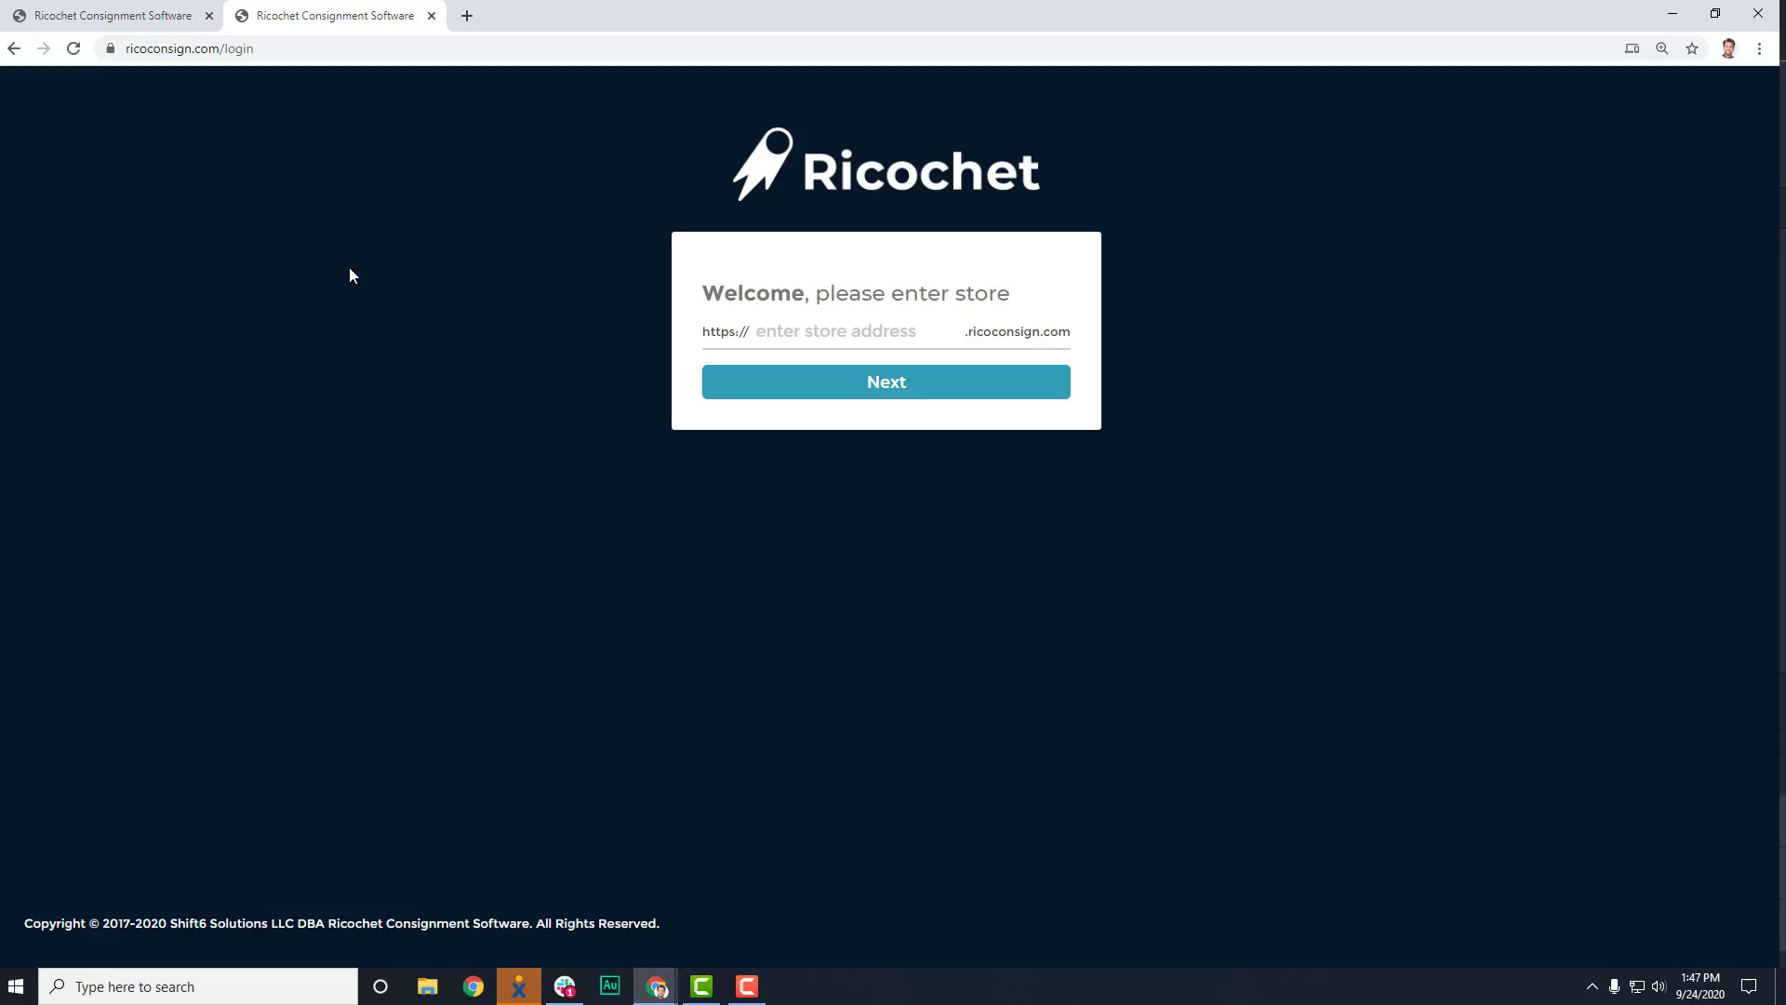
In a new tab, search Google for 'ricocohet consignment software login'.
{"action": "left_click", "coordinate": [469, 17]}
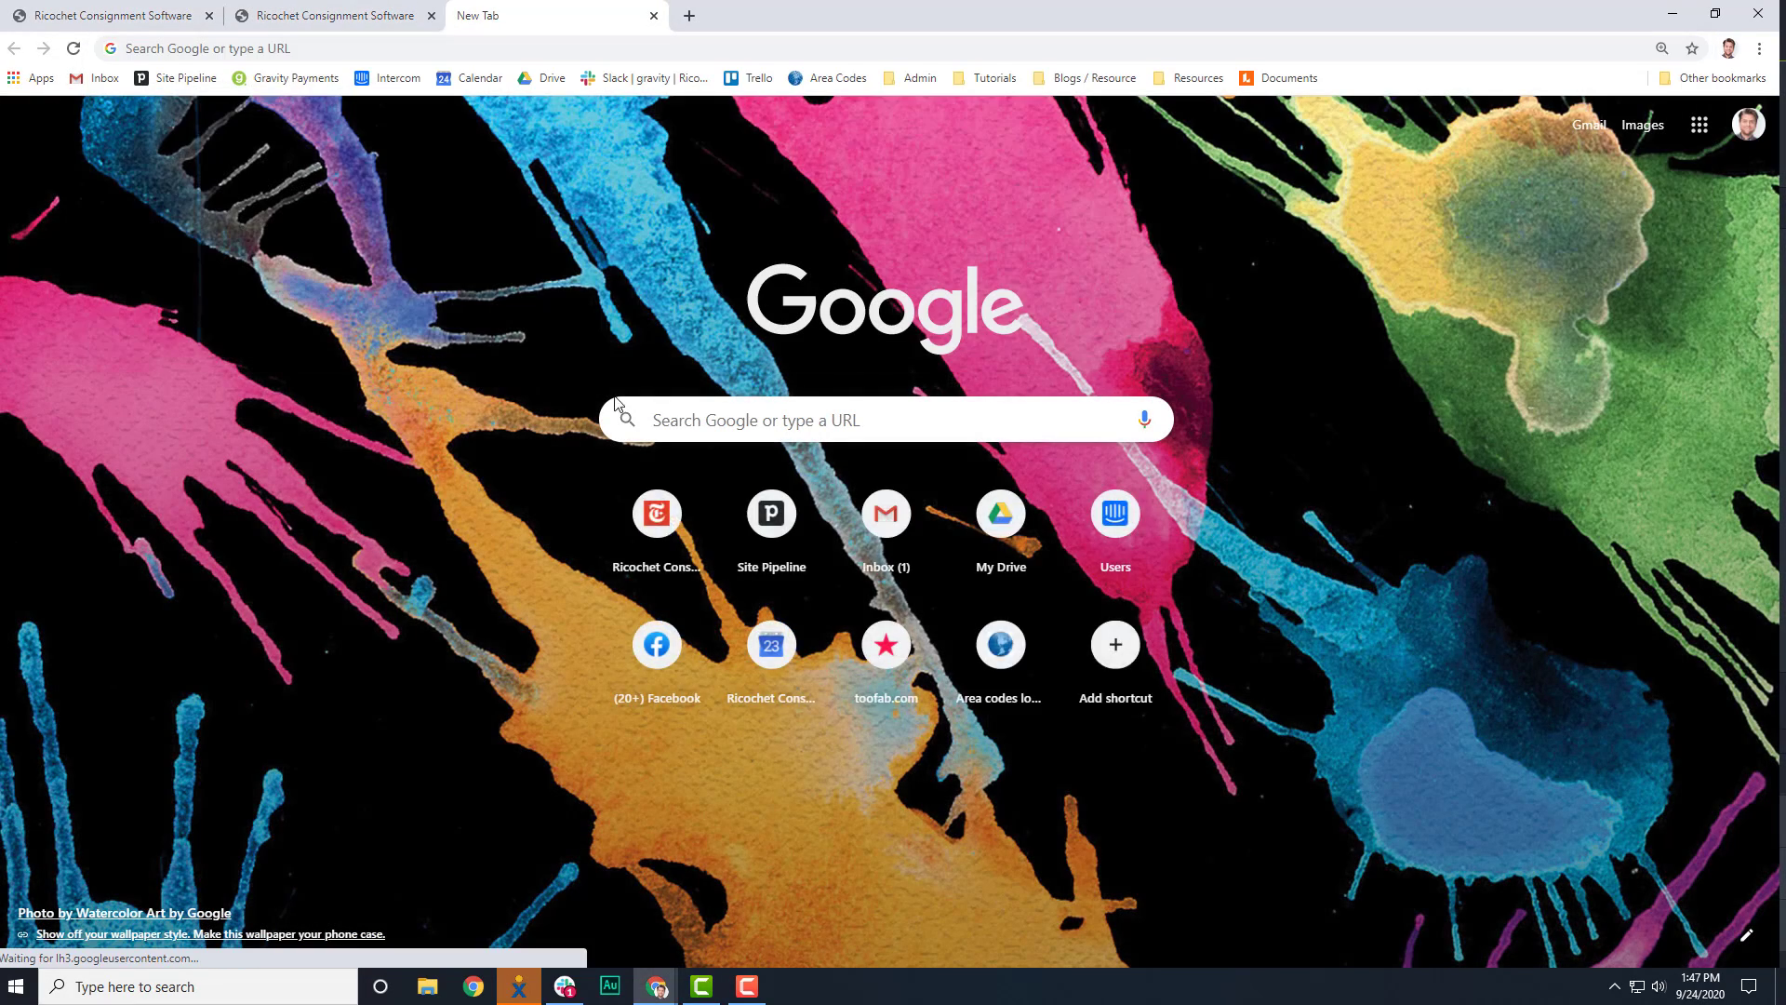
{"action": "left_click", "coordinate": [684, 409]}
{"action": "type", "text": "ricocohet consign"}
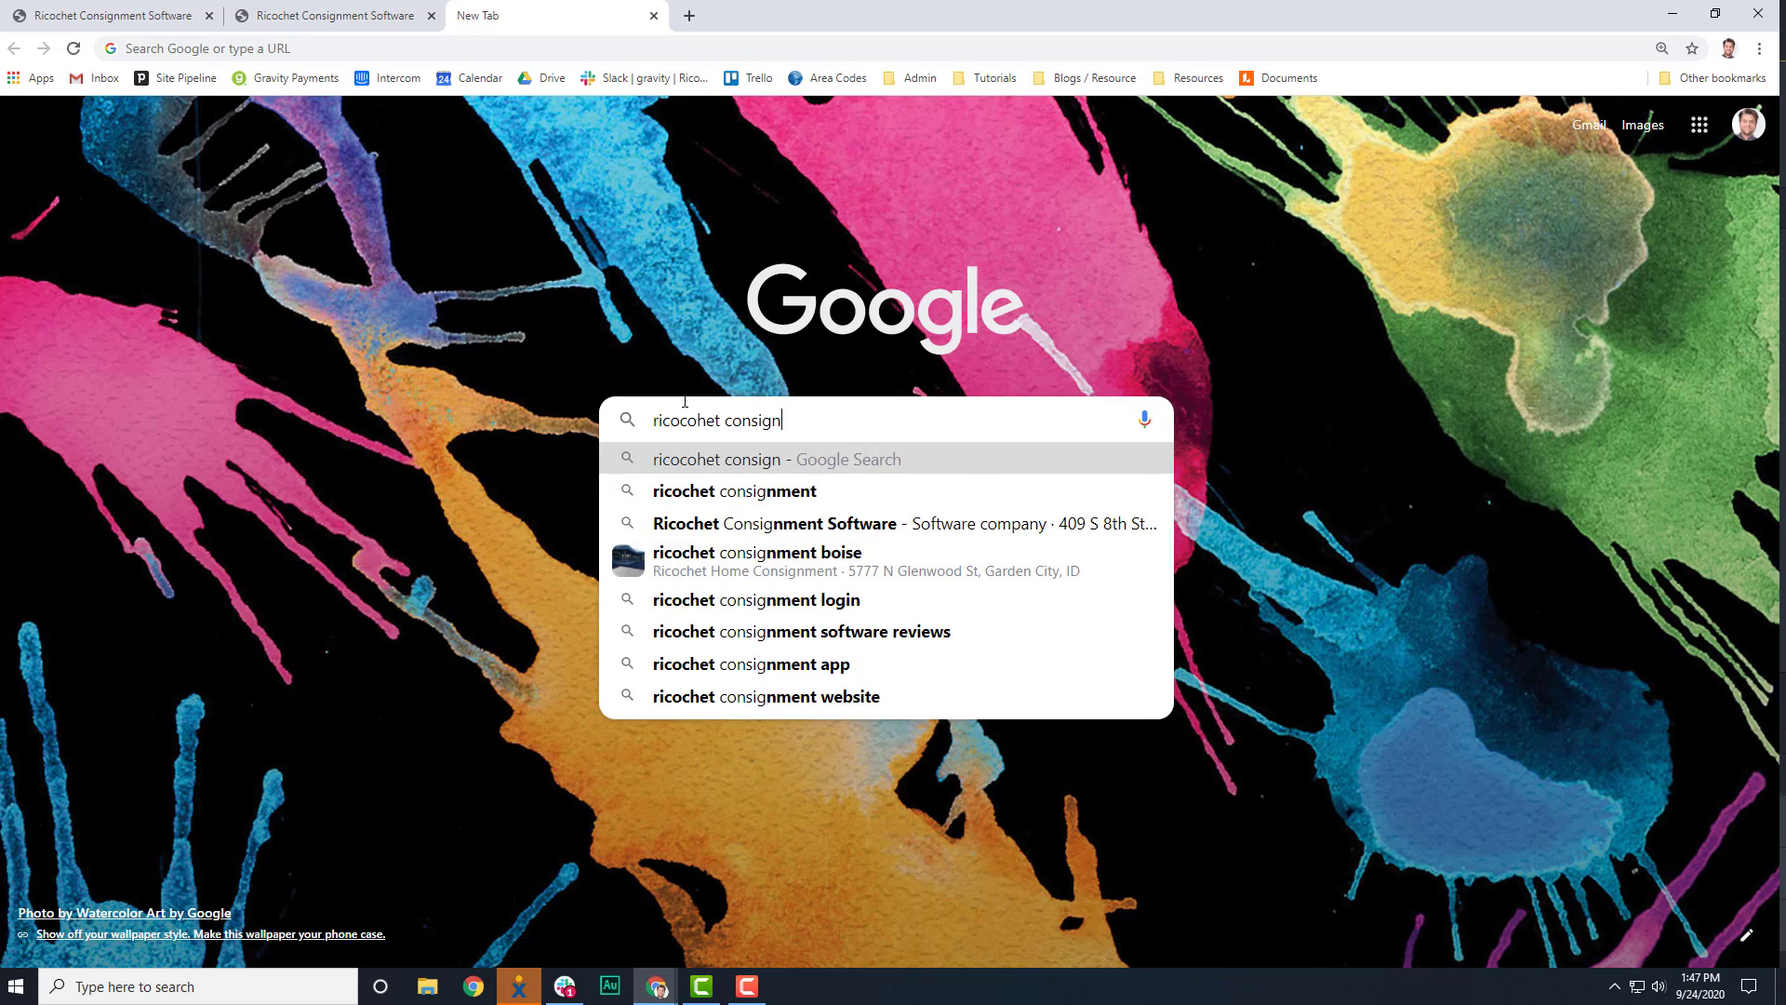
{"action": "type", "text": "ment software login"}
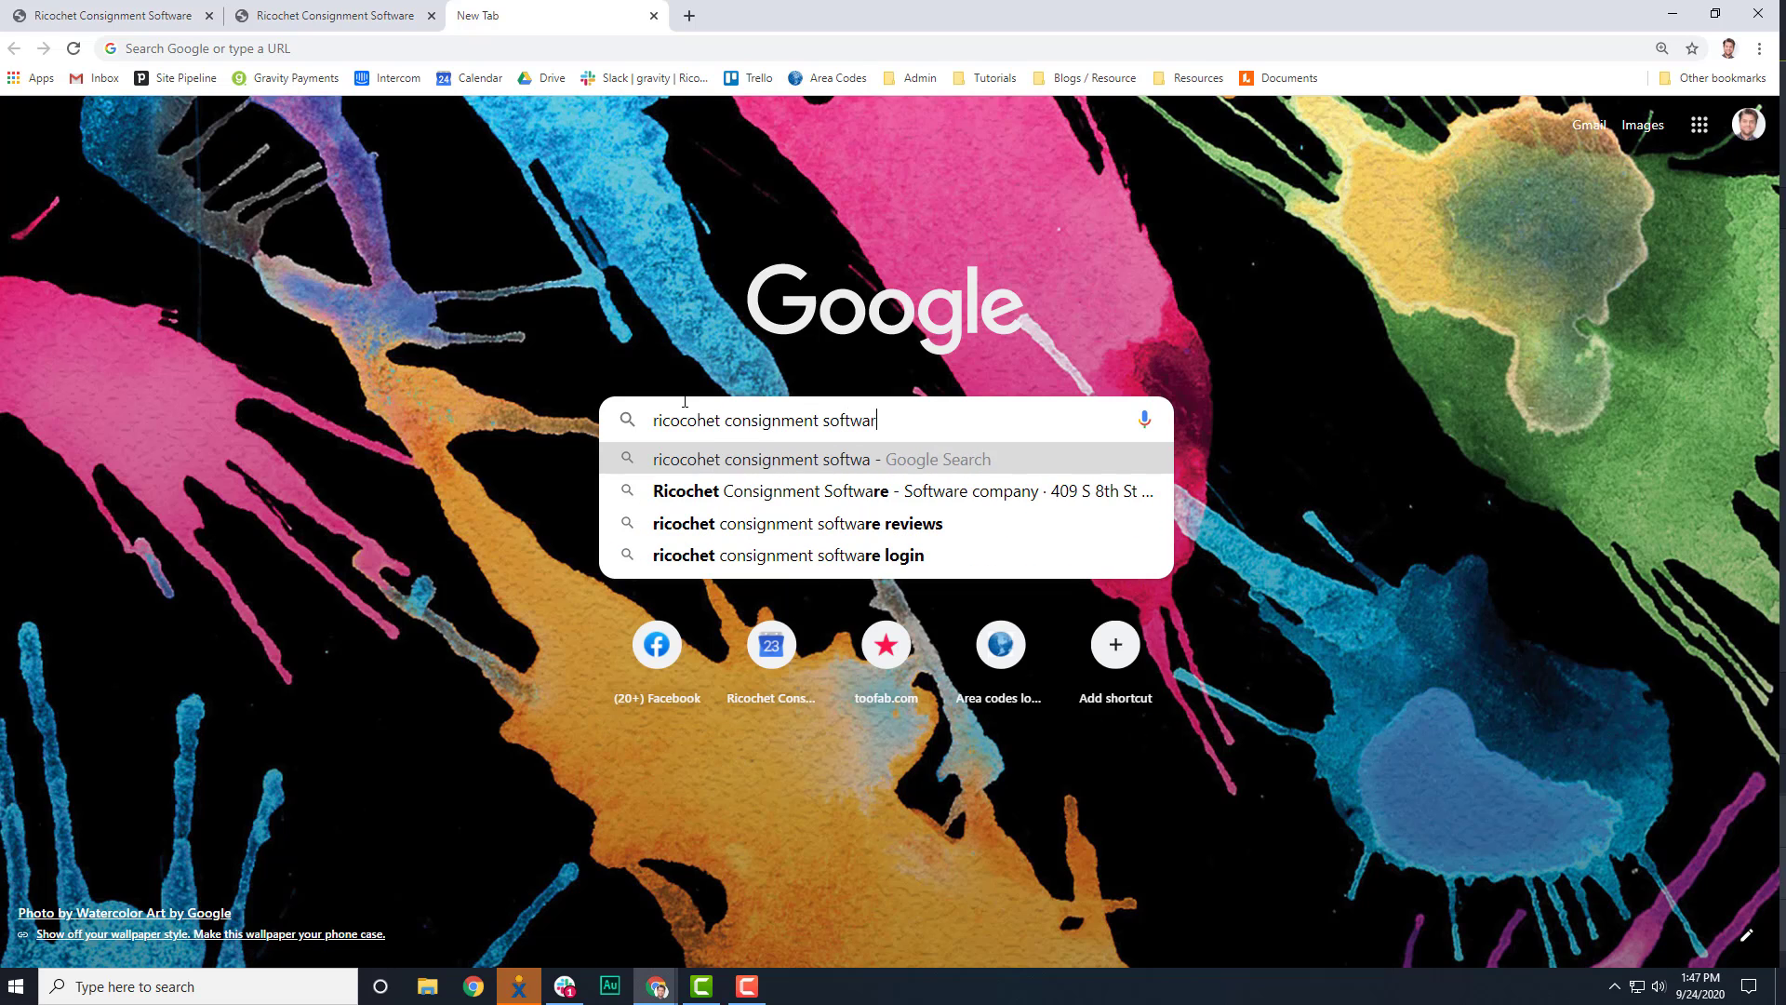
{"action": "key", "text": "Return"}
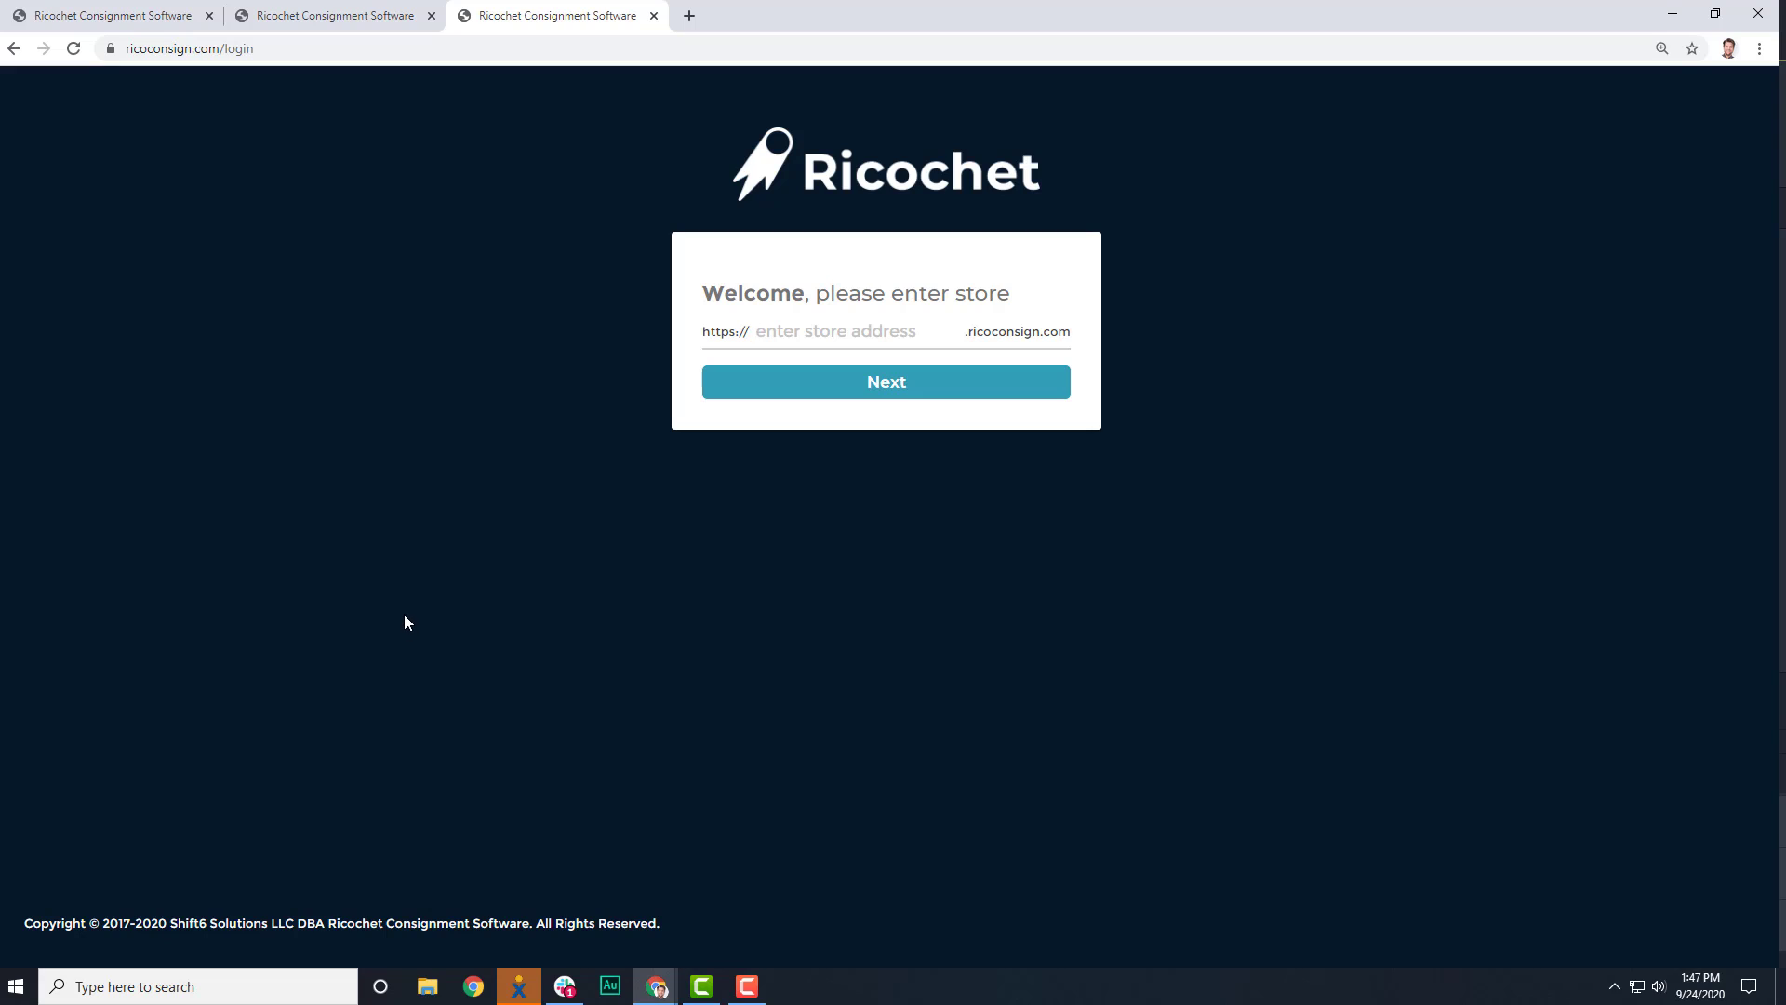
Log into the vendor portal with store address 'Vendor' and the consignor's username and password.
{"action": "type", "text": "Vendor"}
{"action": "left_click", "coordinate": [968, 385]}
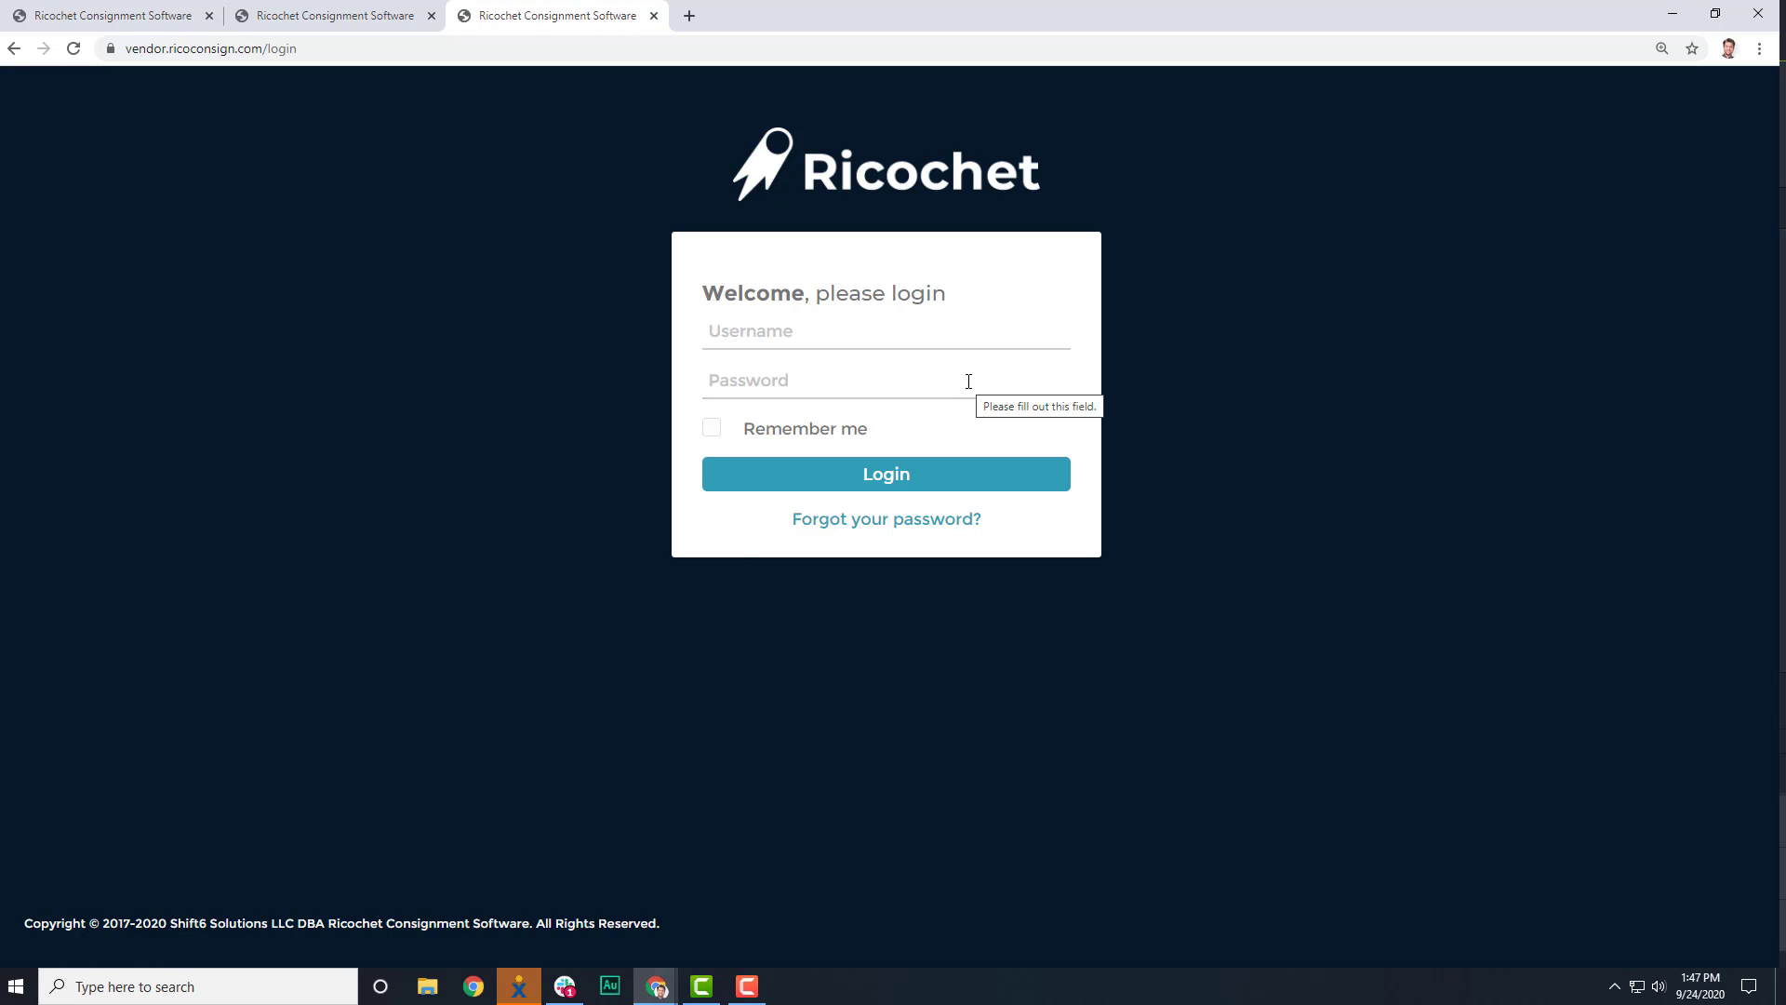
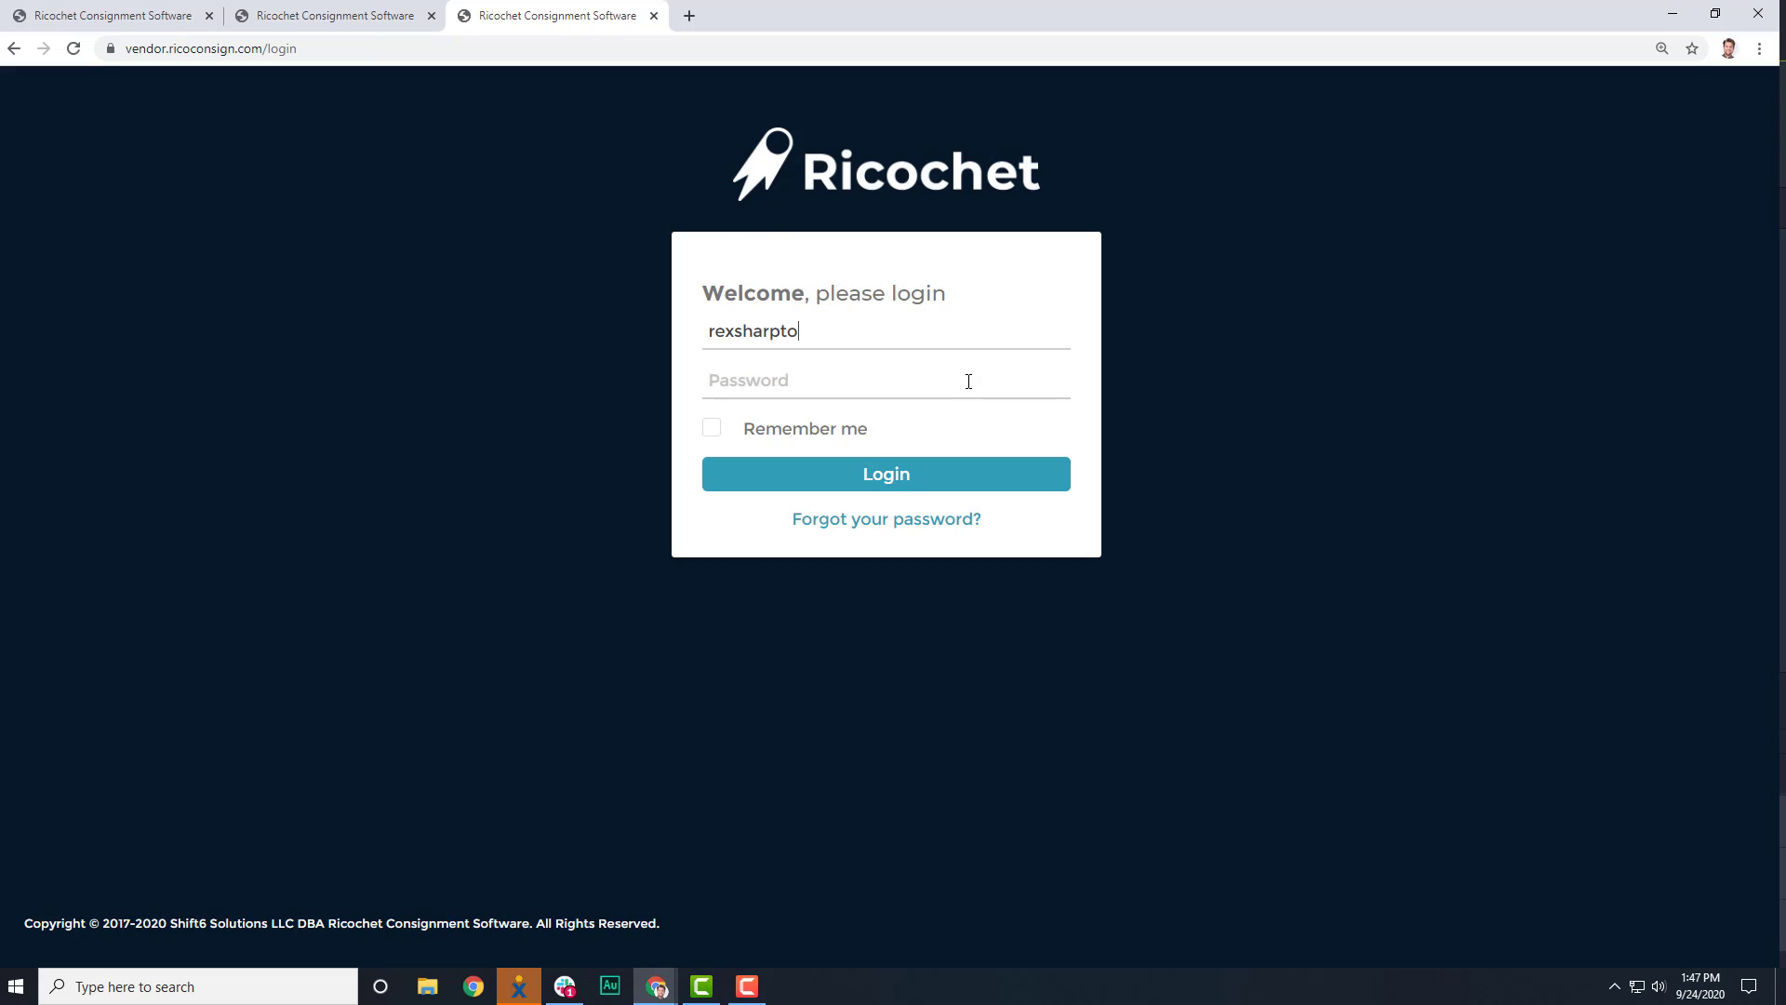
{"action": "left_click", "coordinate": [968, 382]}
{"action": "type", "text": "p"}
{"action": "left_click", "coordinate": [989, 479]}
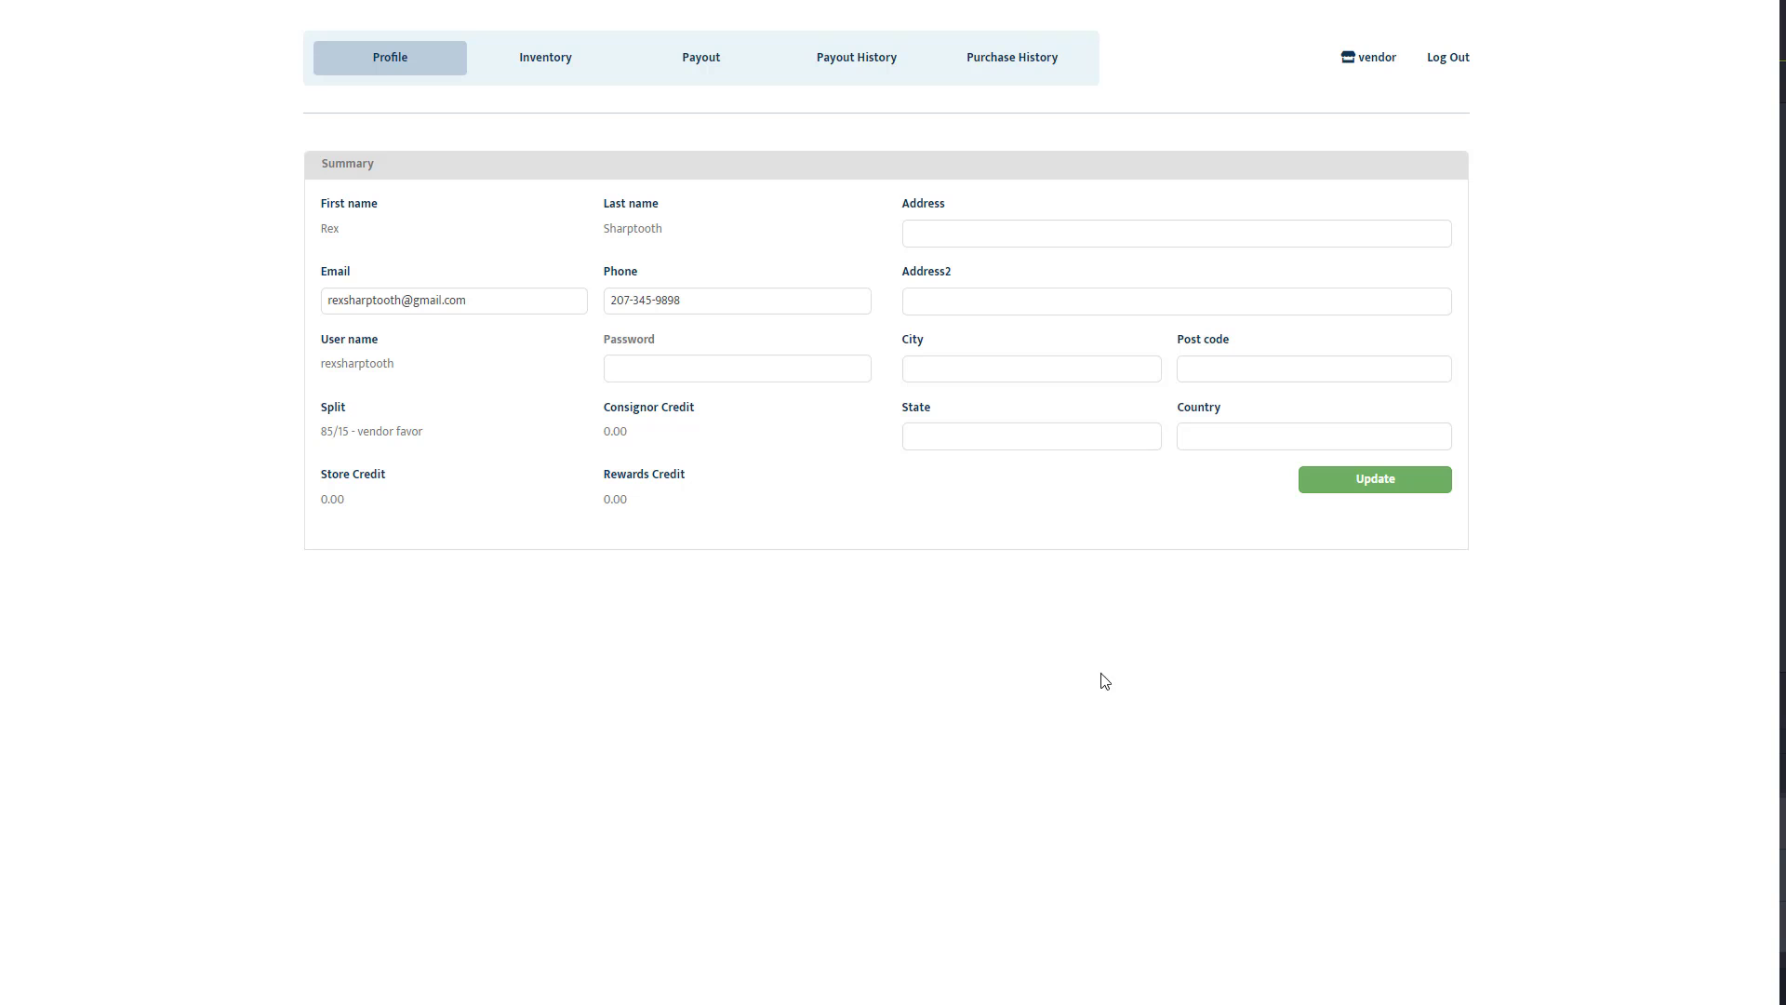
Browse the consignor's Inventory, Payout, Payout History and Purchase History pages, then return to Inventory.
{"action": "left_click", "coordinate": [561, 58]}
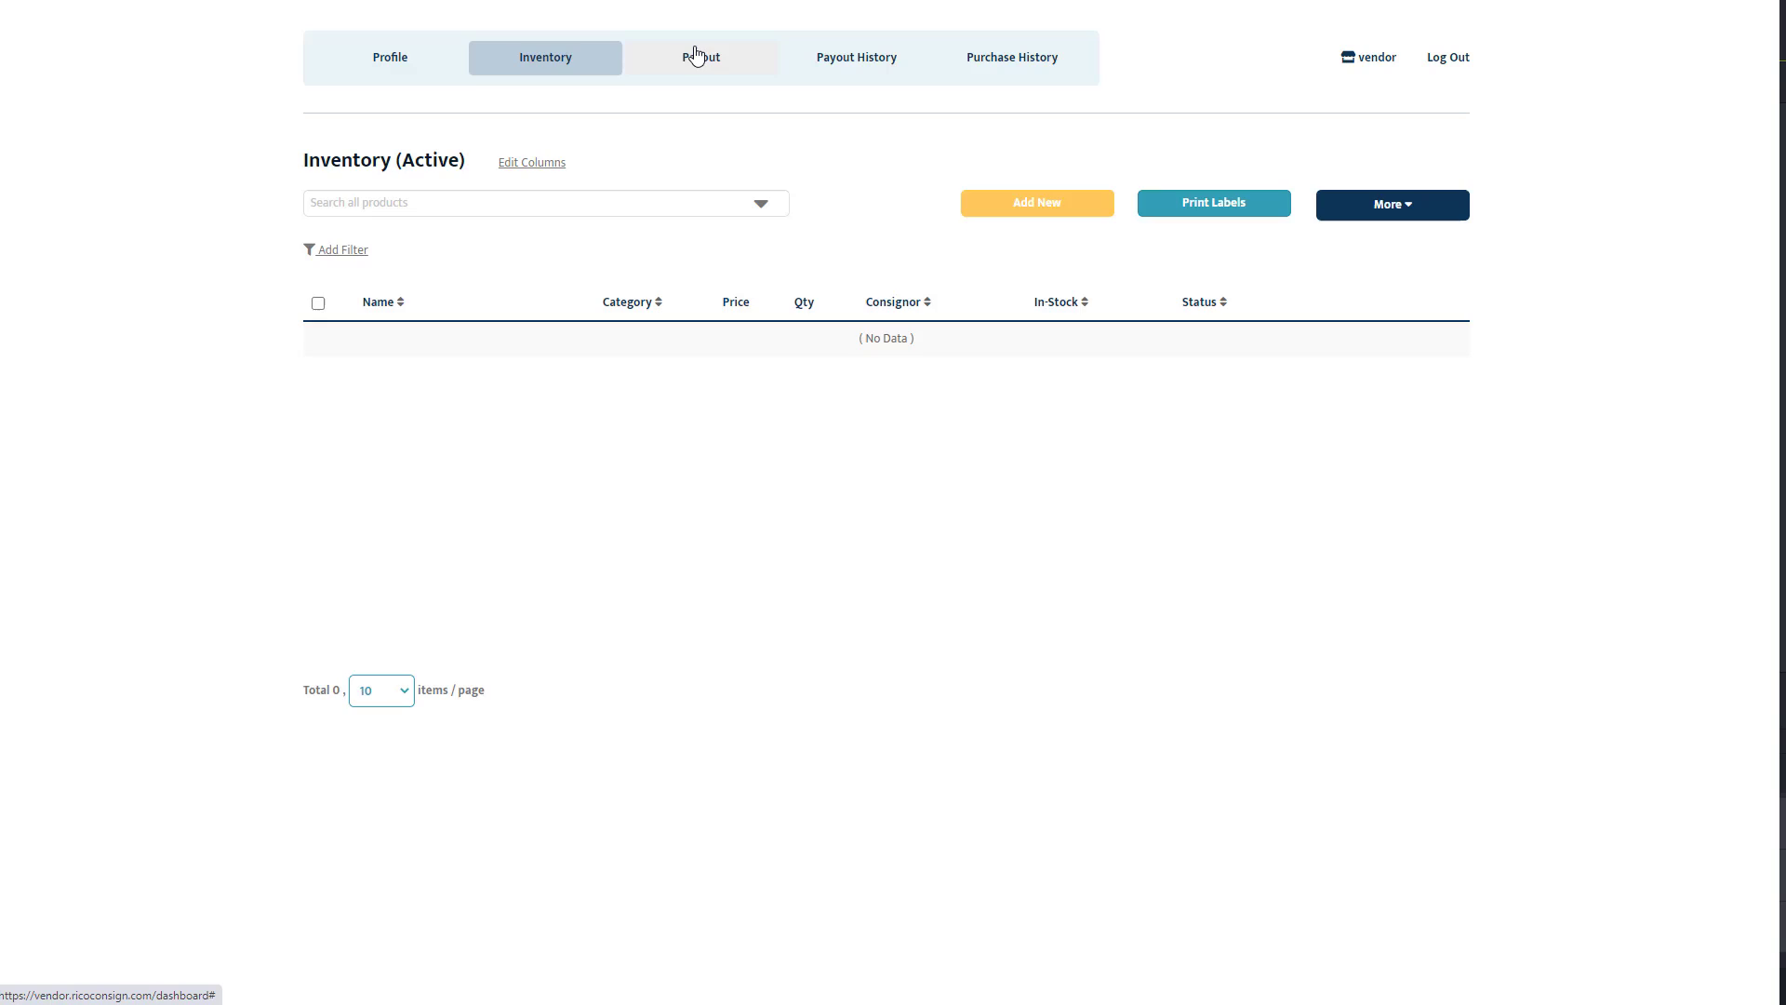
{"action": "left_click", "coordinate": [696, 56]}
{"action": "left_click", "coordinate": [830, 57]}
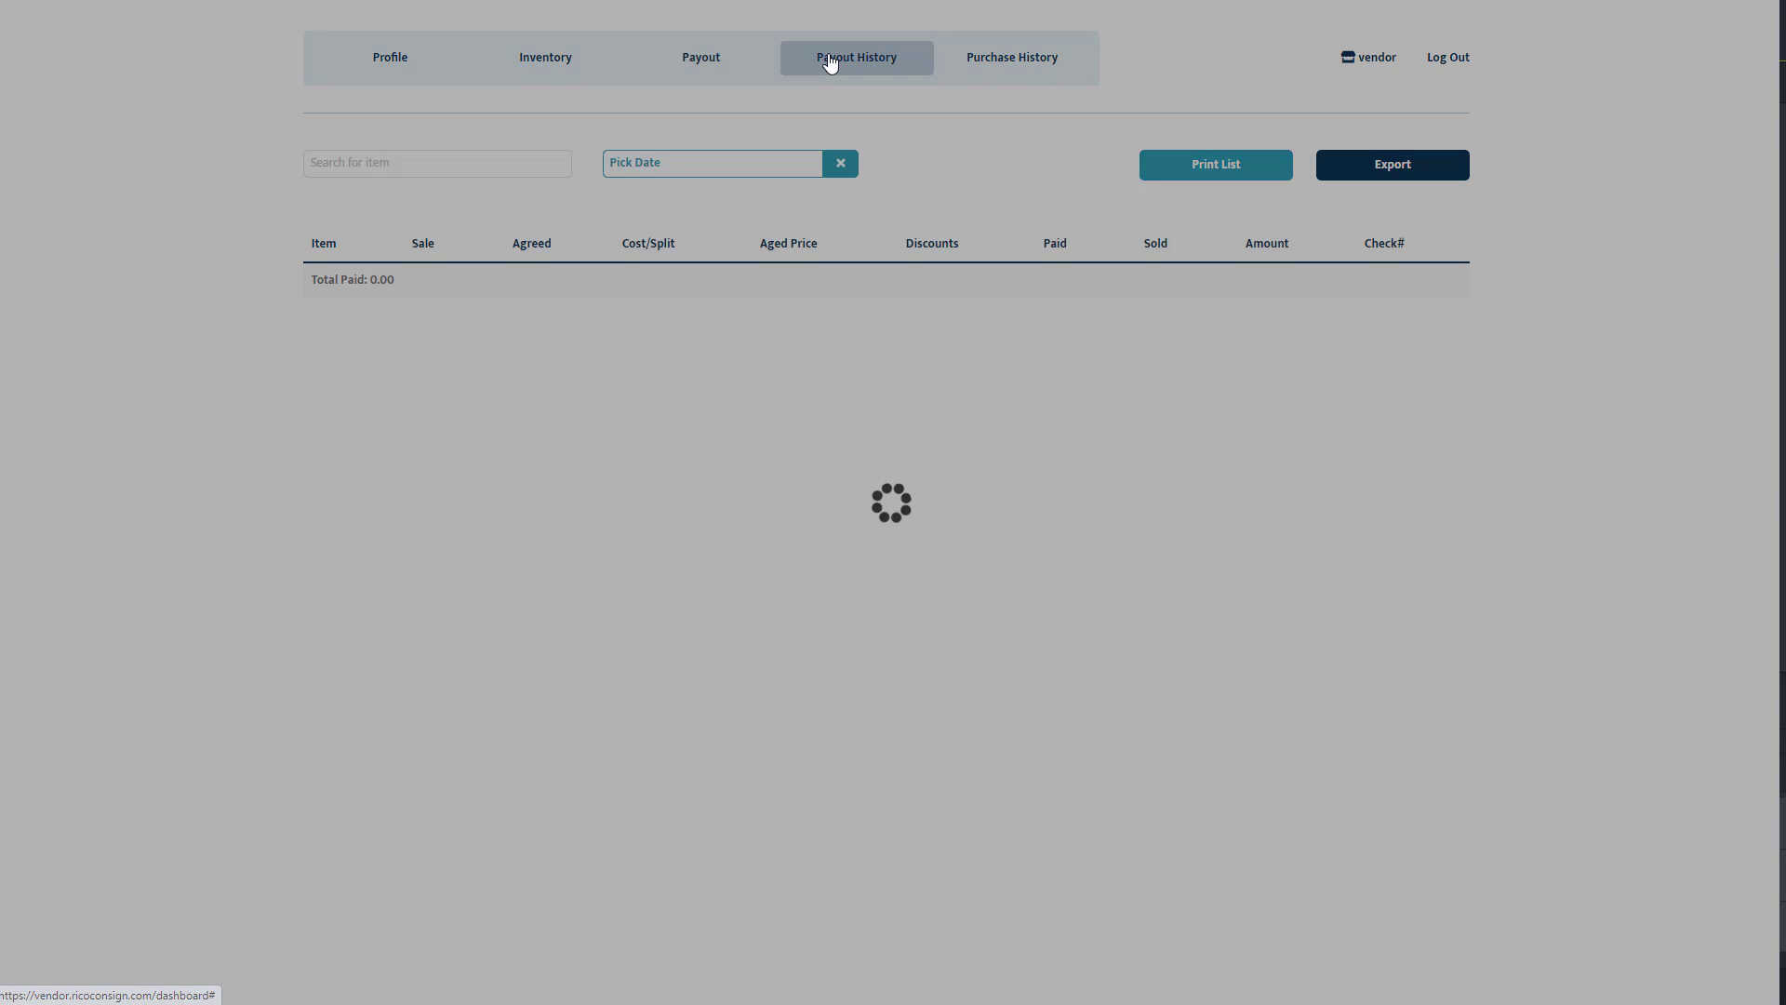
{"action": "left_click", "coordinate": [994, 58]}
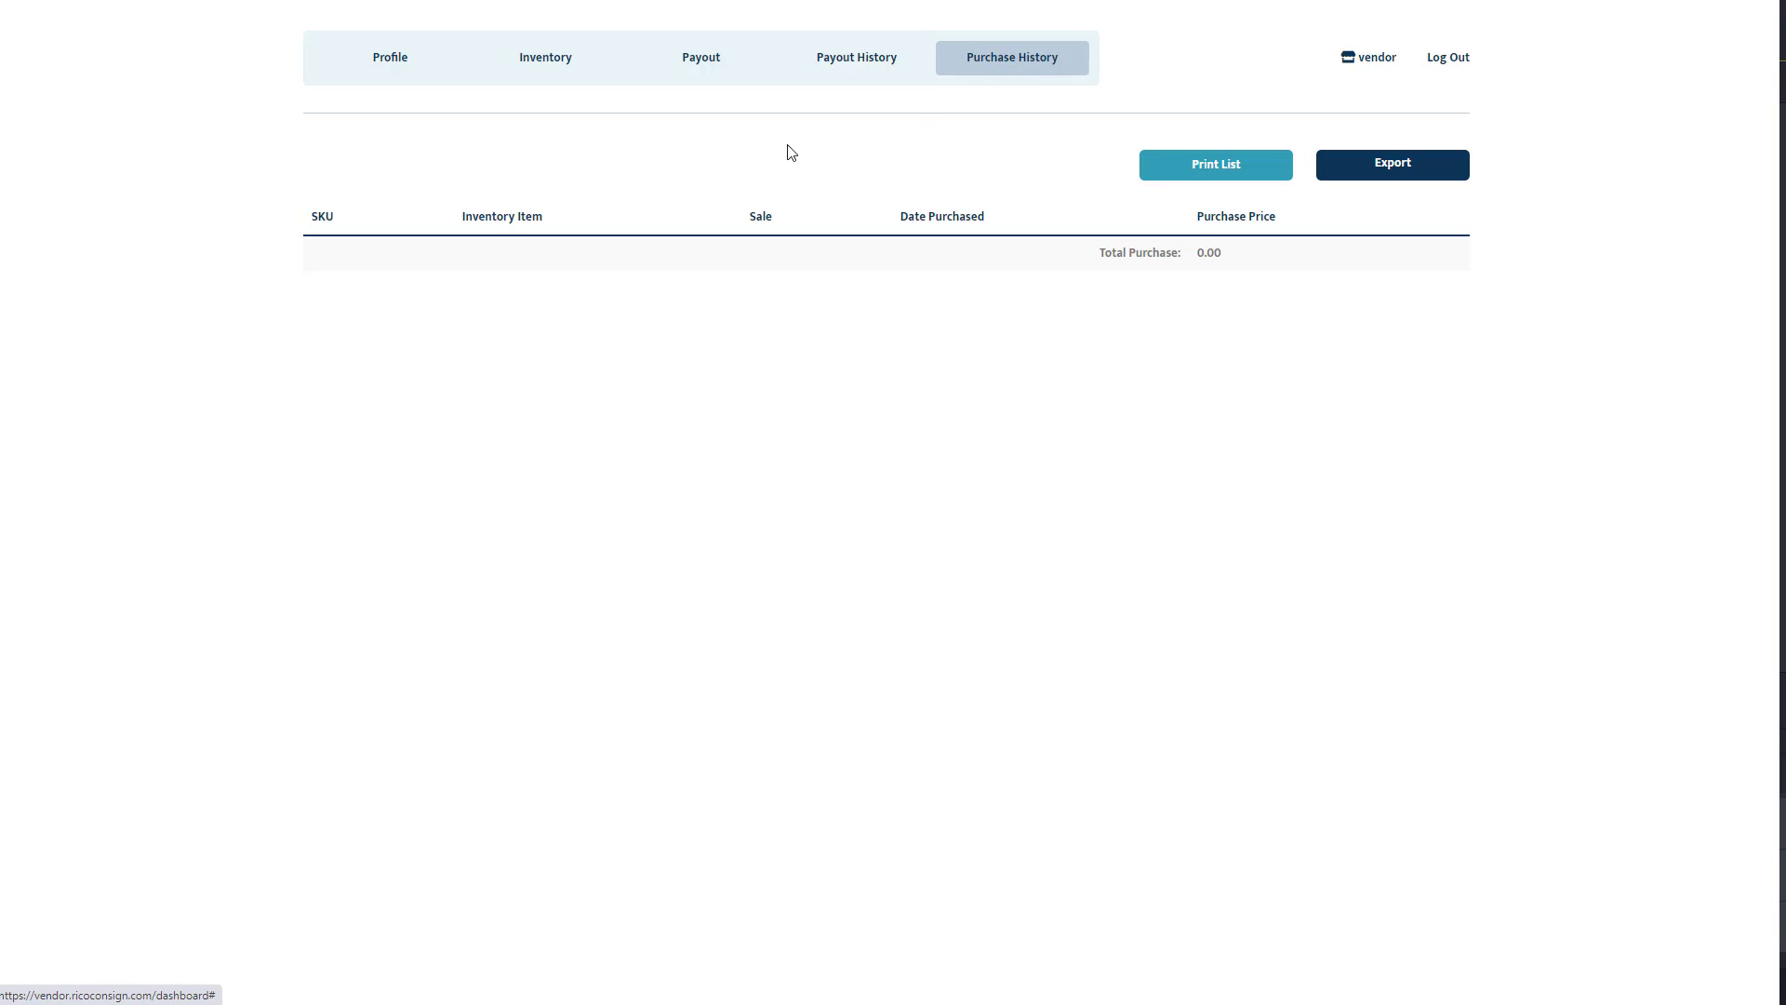
{"action": "left_click", "coordinate": [551, 67]}
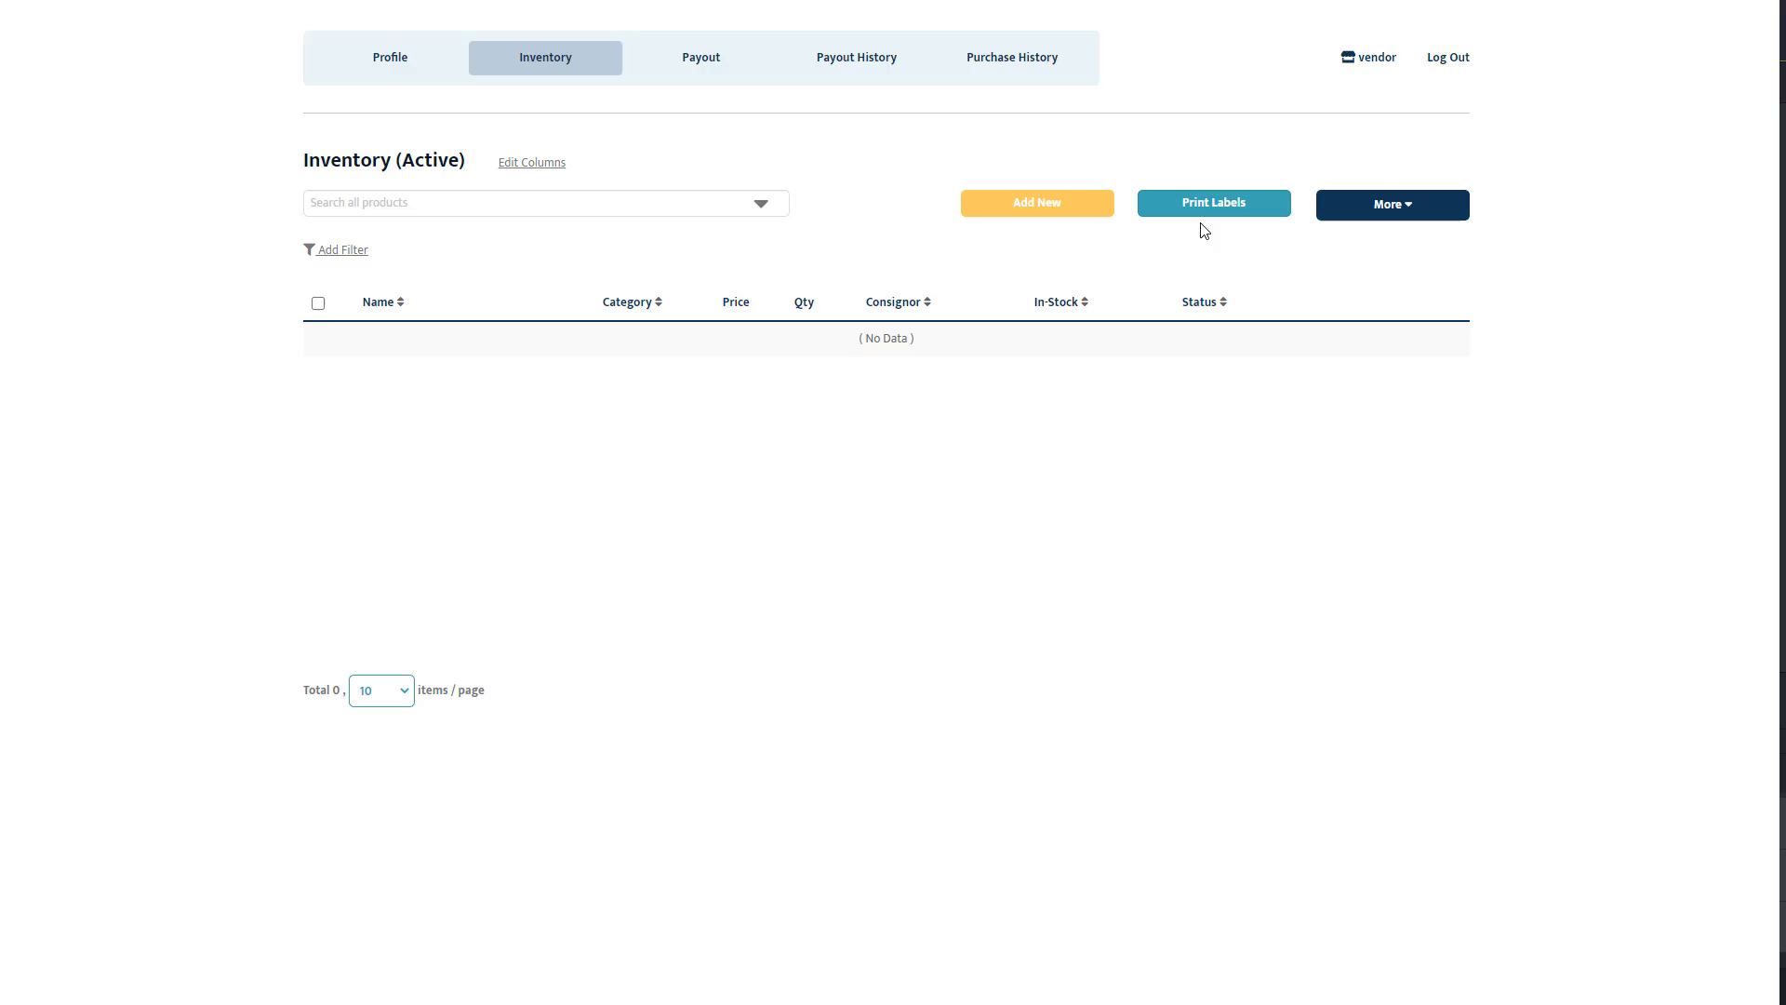
Open the blank Add New Consigned Item form and highlight its 85/15 - vendor favor split.
{"action": "left_click", "coordinate": [1053, 218]}
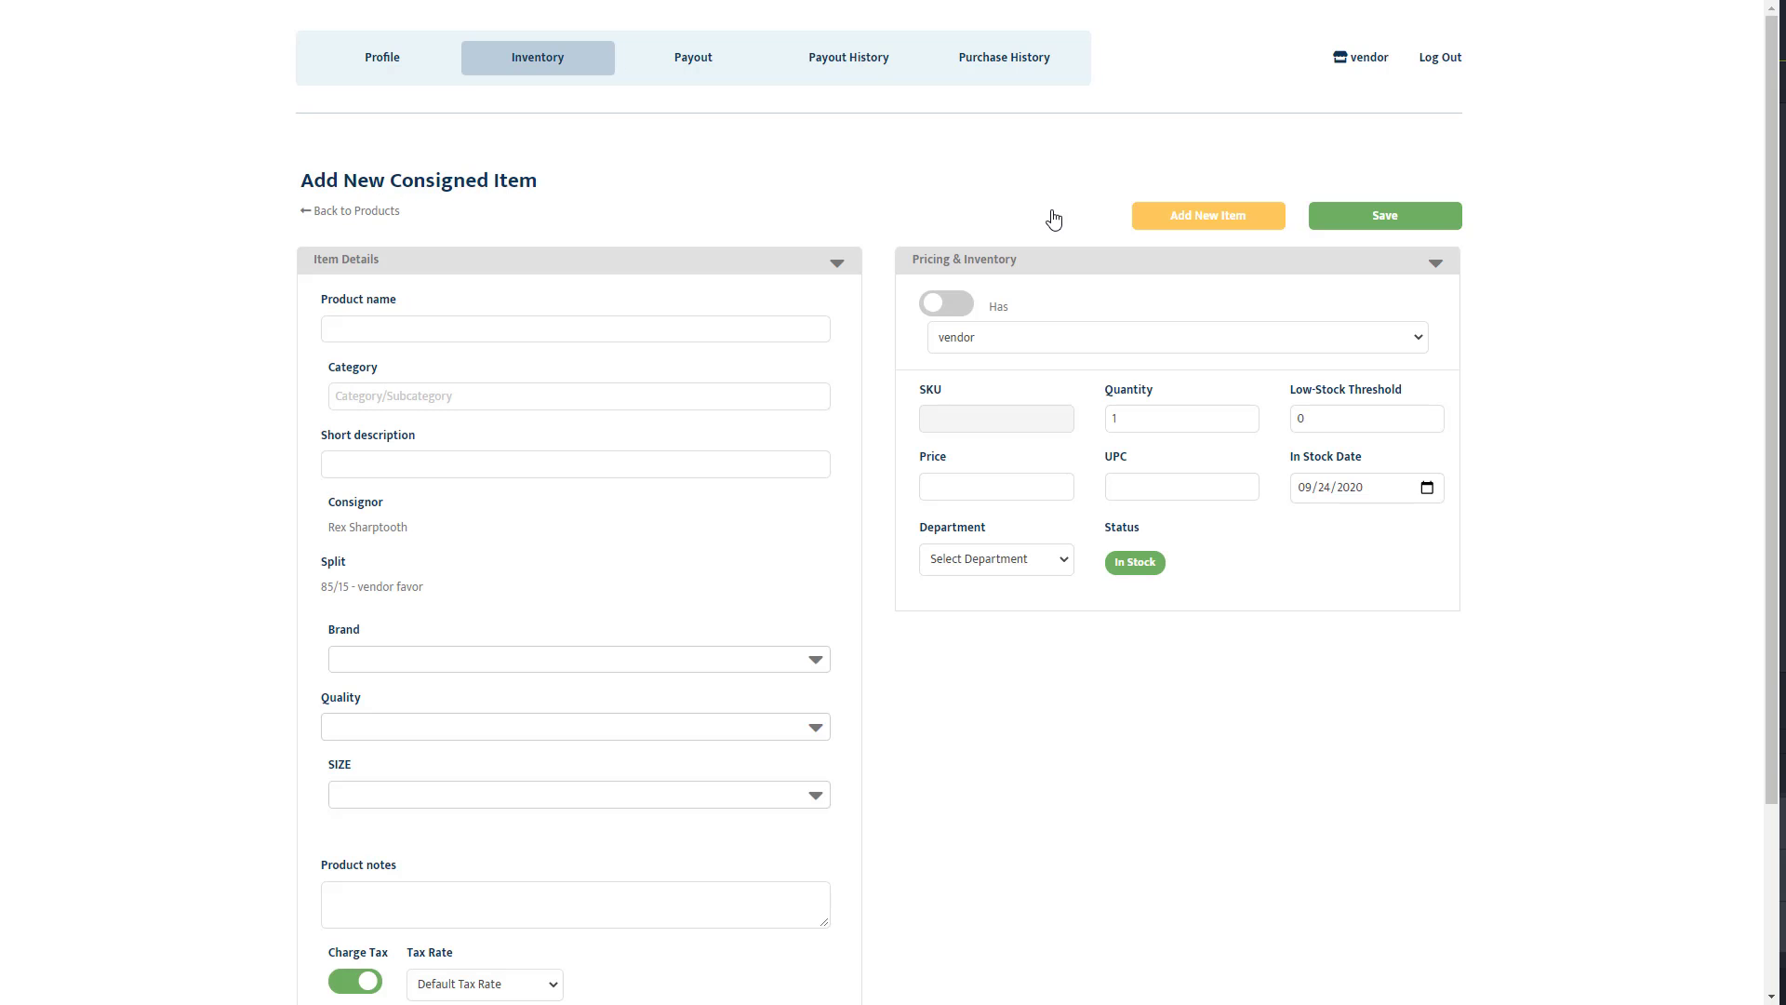
{"action": "scroll", "coordinate": [1030, 228], "scroll_direction": "down", "scroll_amount": 2}
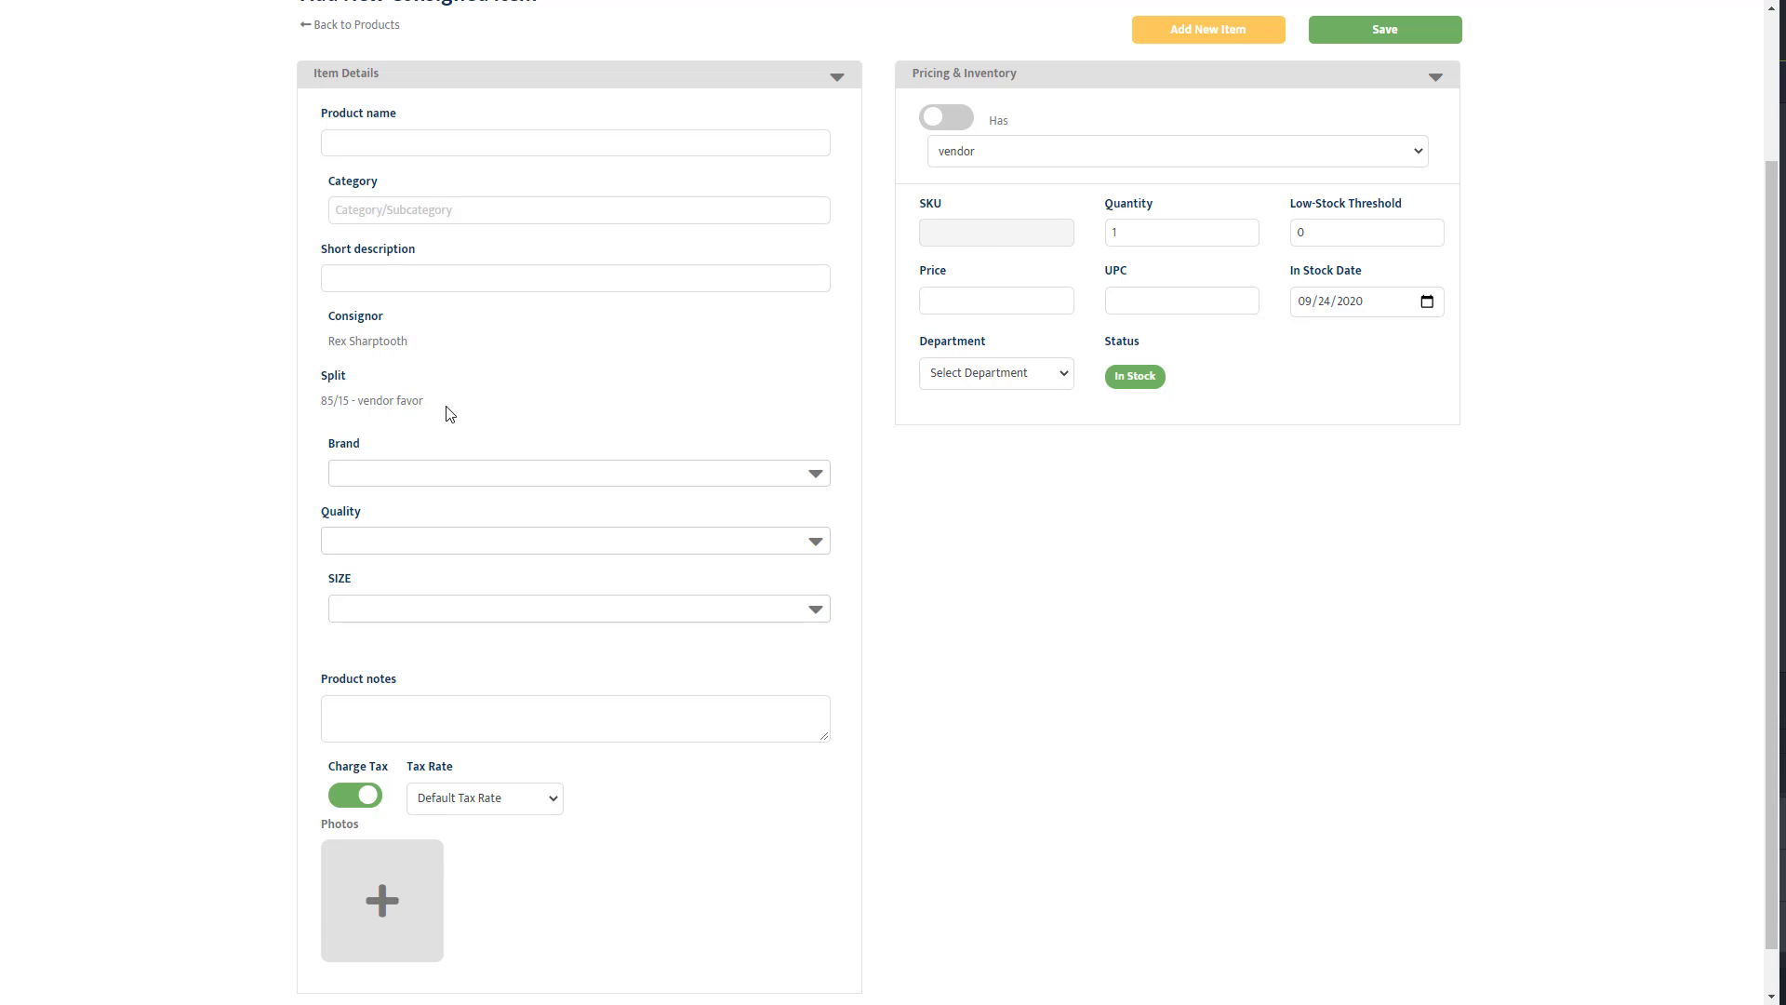
{"action": "left_click_drag", "start_coordinate": [406, 423], "coordinate": [319, 428]}
{"action": "left_click", "coordinate": [963, 495]}
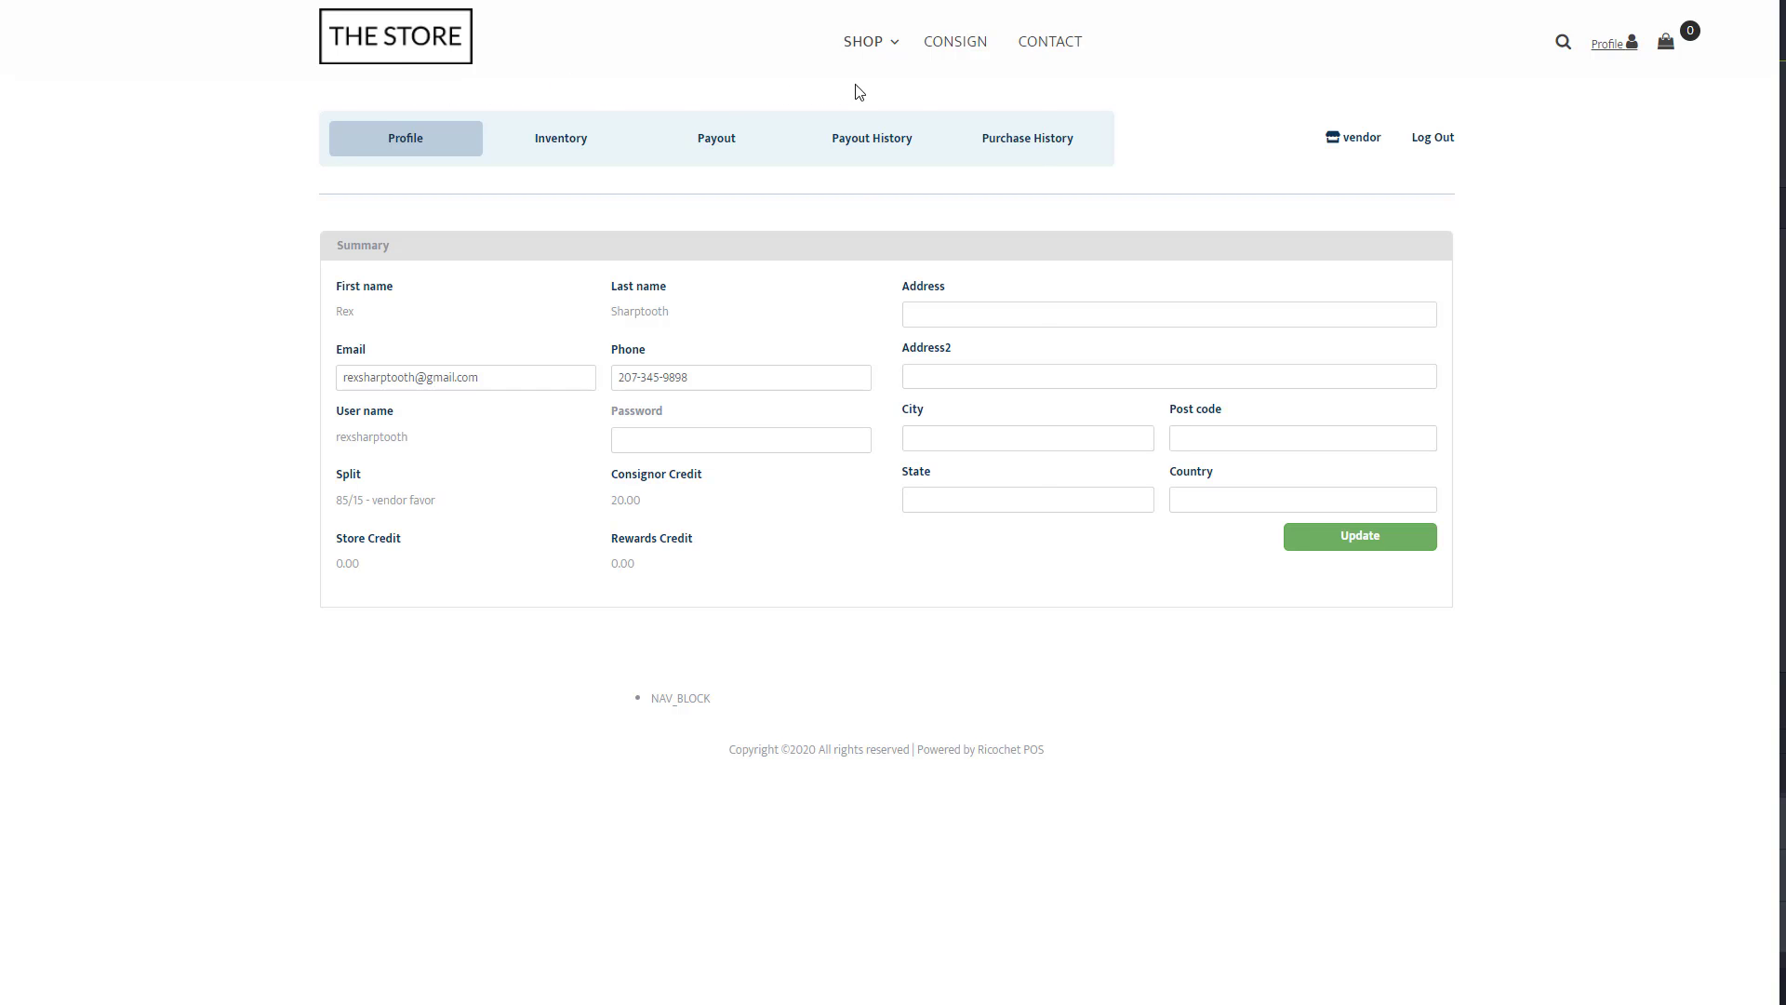
Search the web store for 'Black Jacket'.
{"action": "mouse_move", "coordinate": [889, 60]}
{"action": "mouse_move", "coordinate": [942, 108]}
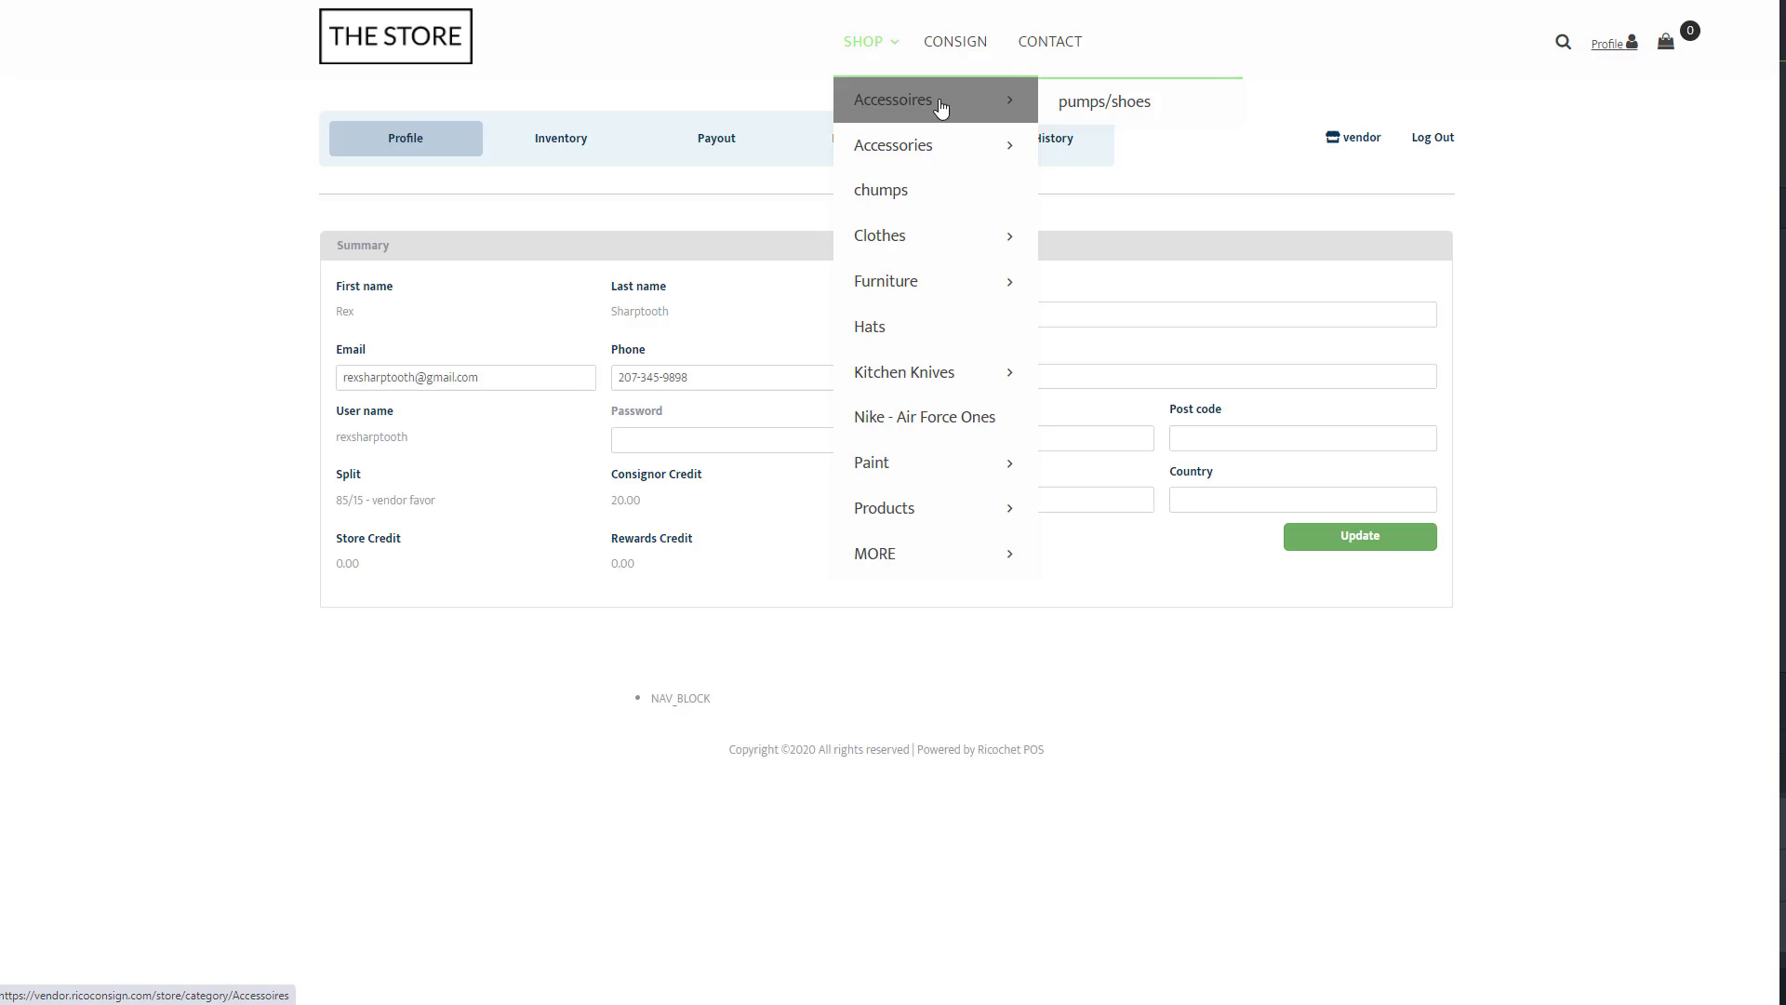
{"action": "left_click", "coordinate": [1566, 46]}
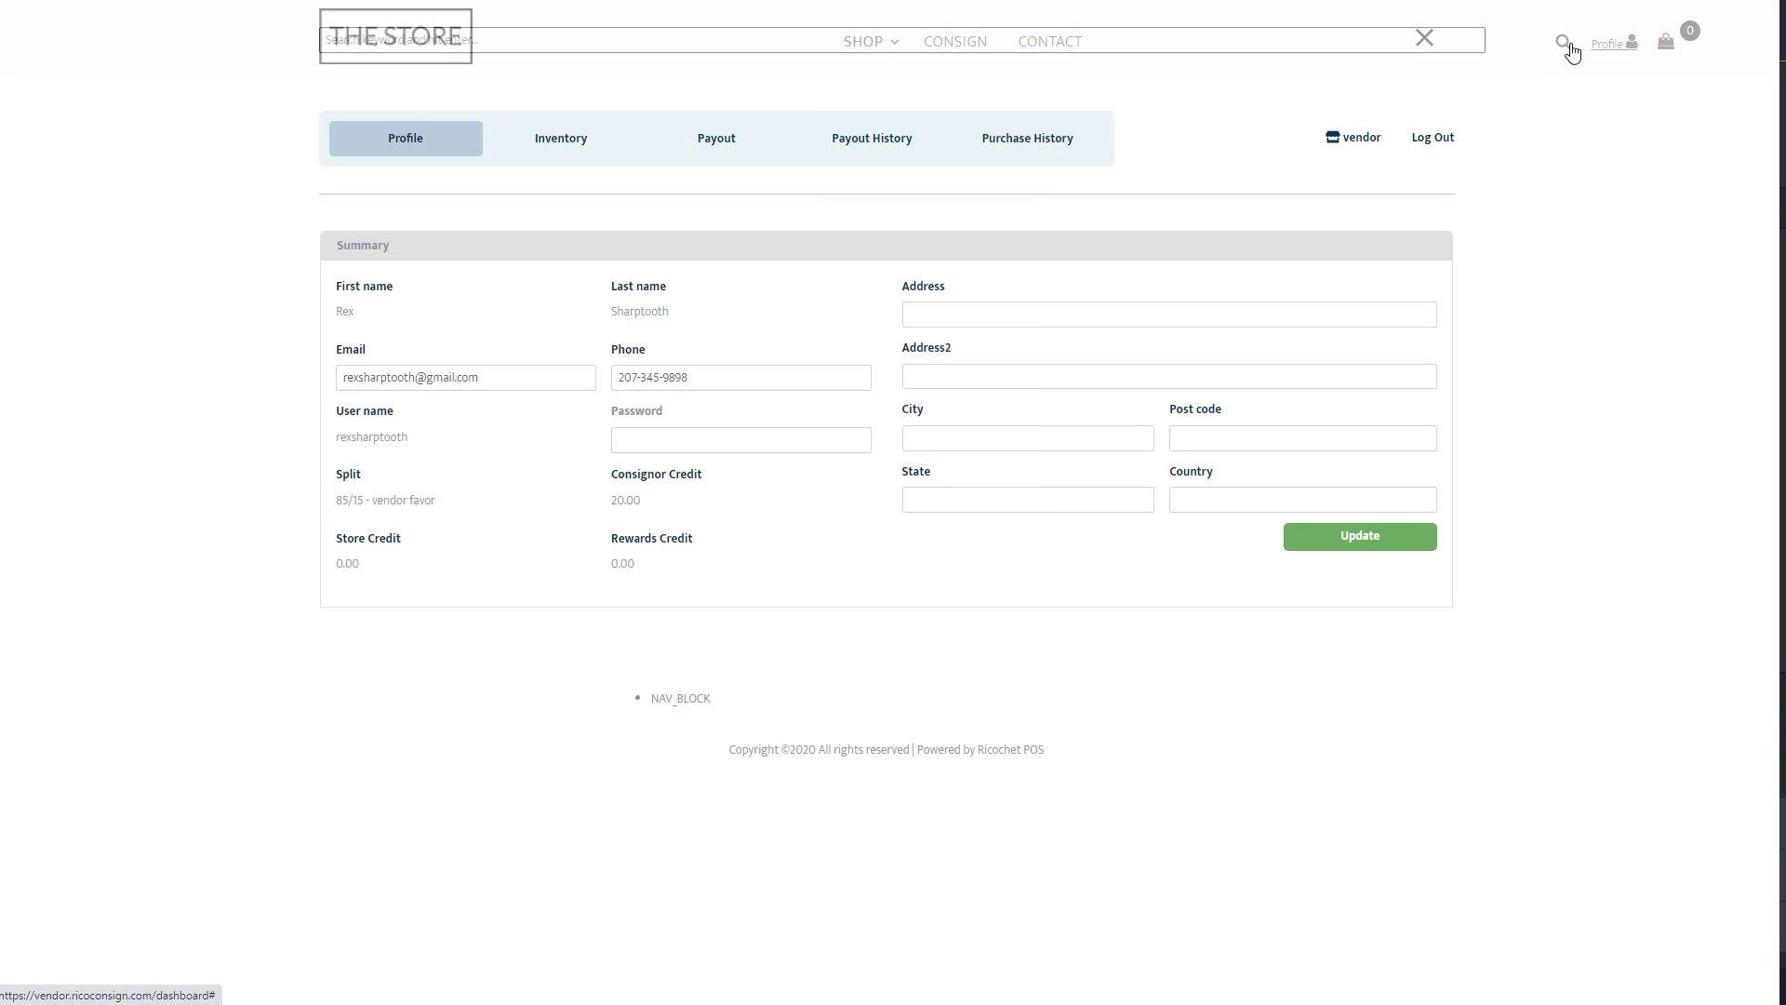
{"action": "type", "text": "Black Jacket"}
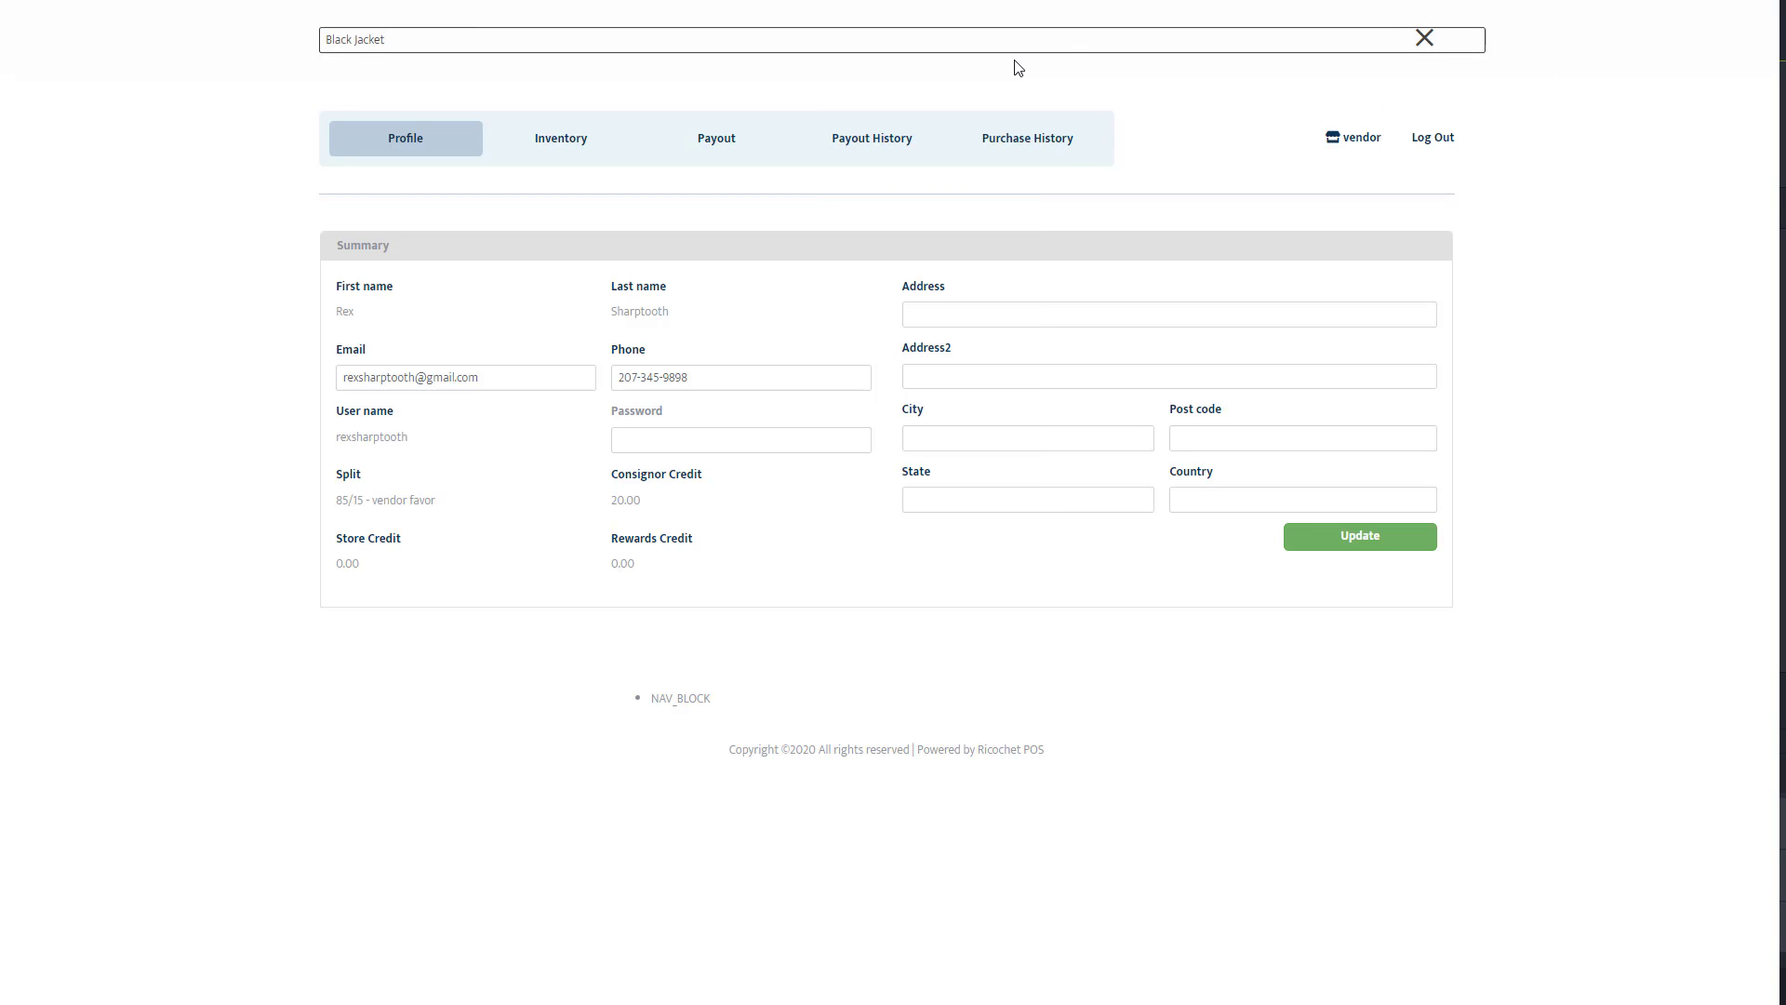
{"action": "key", "text": "Return"}
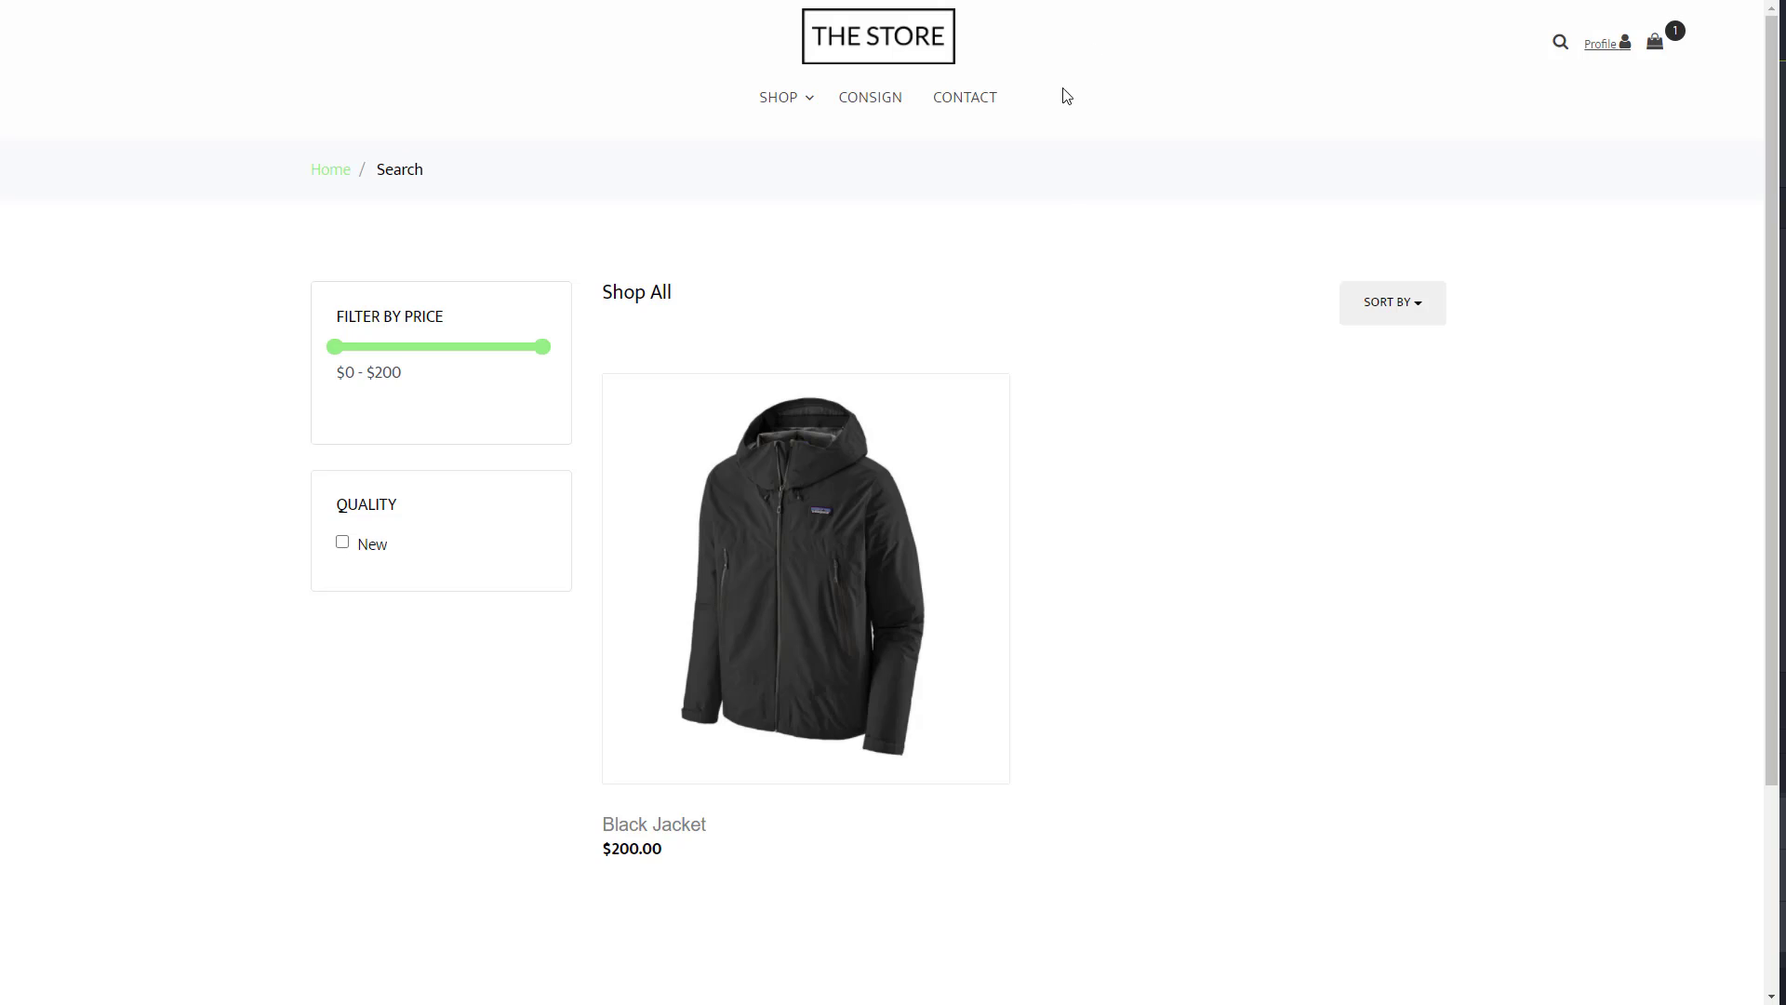
Add the Black Jacket to the cart and view the cart totalling $424.00.
{"action": "left_click", "coordinate": [852, 603]}
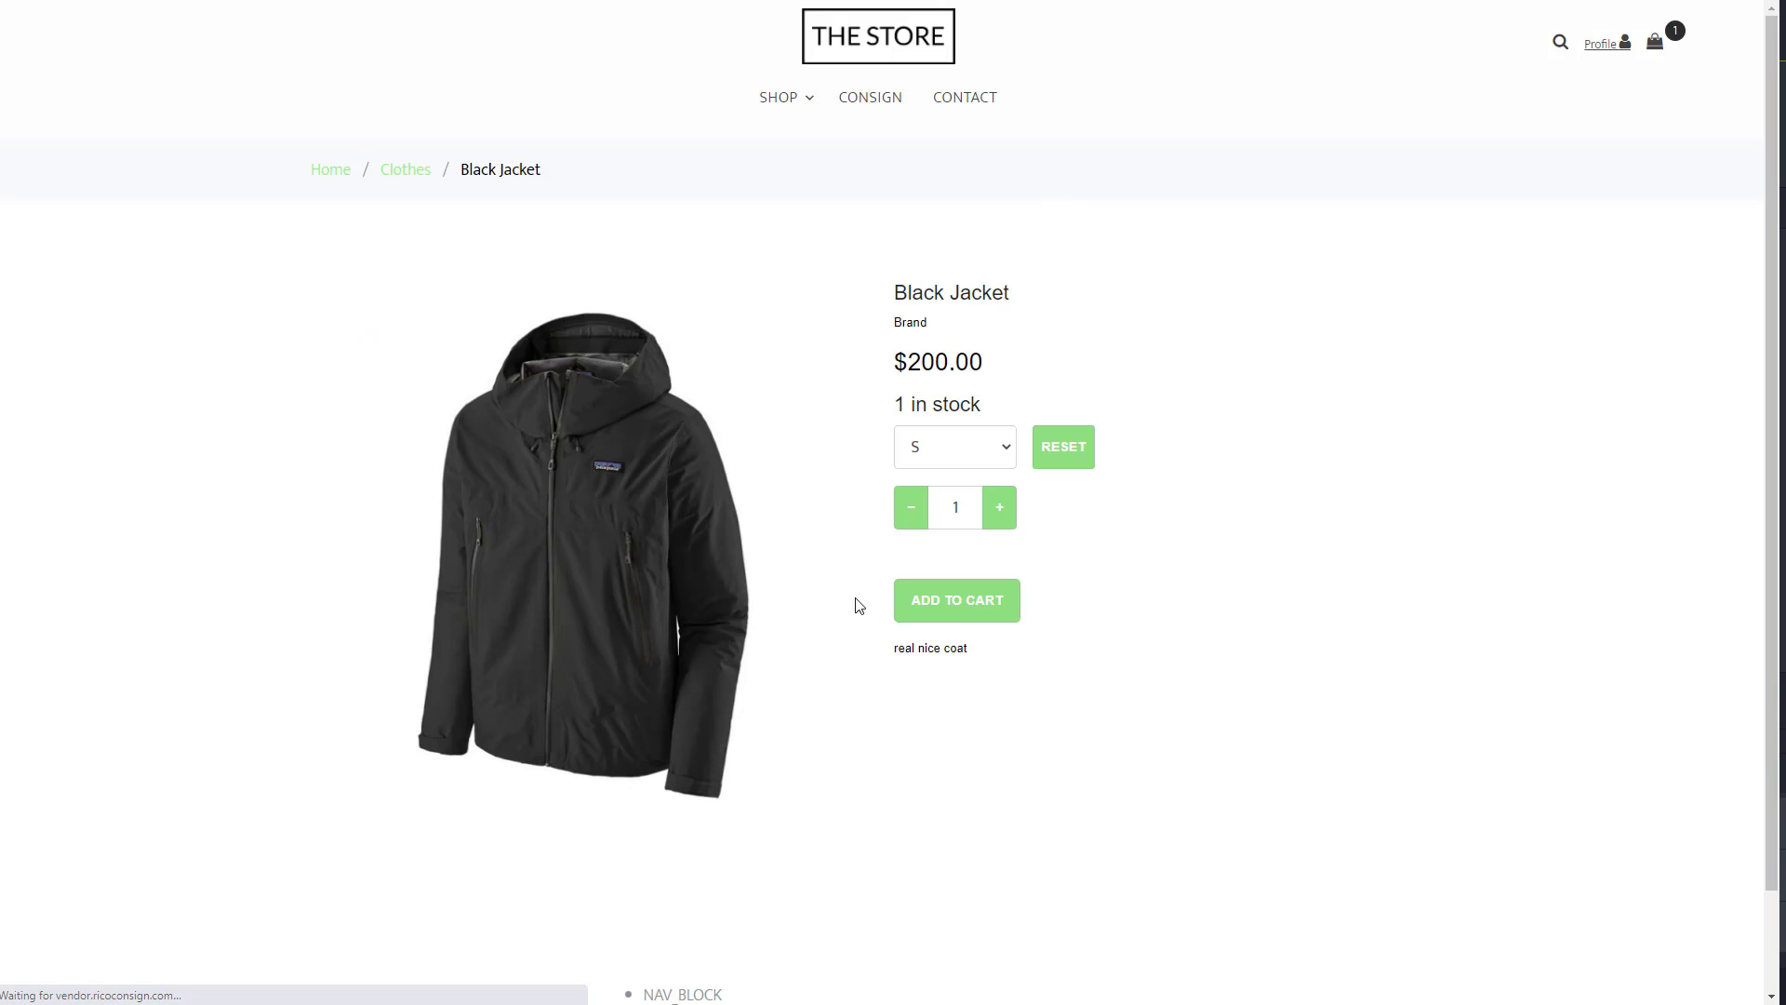
{"action": "left_click", "coordinate": [937, 614]}
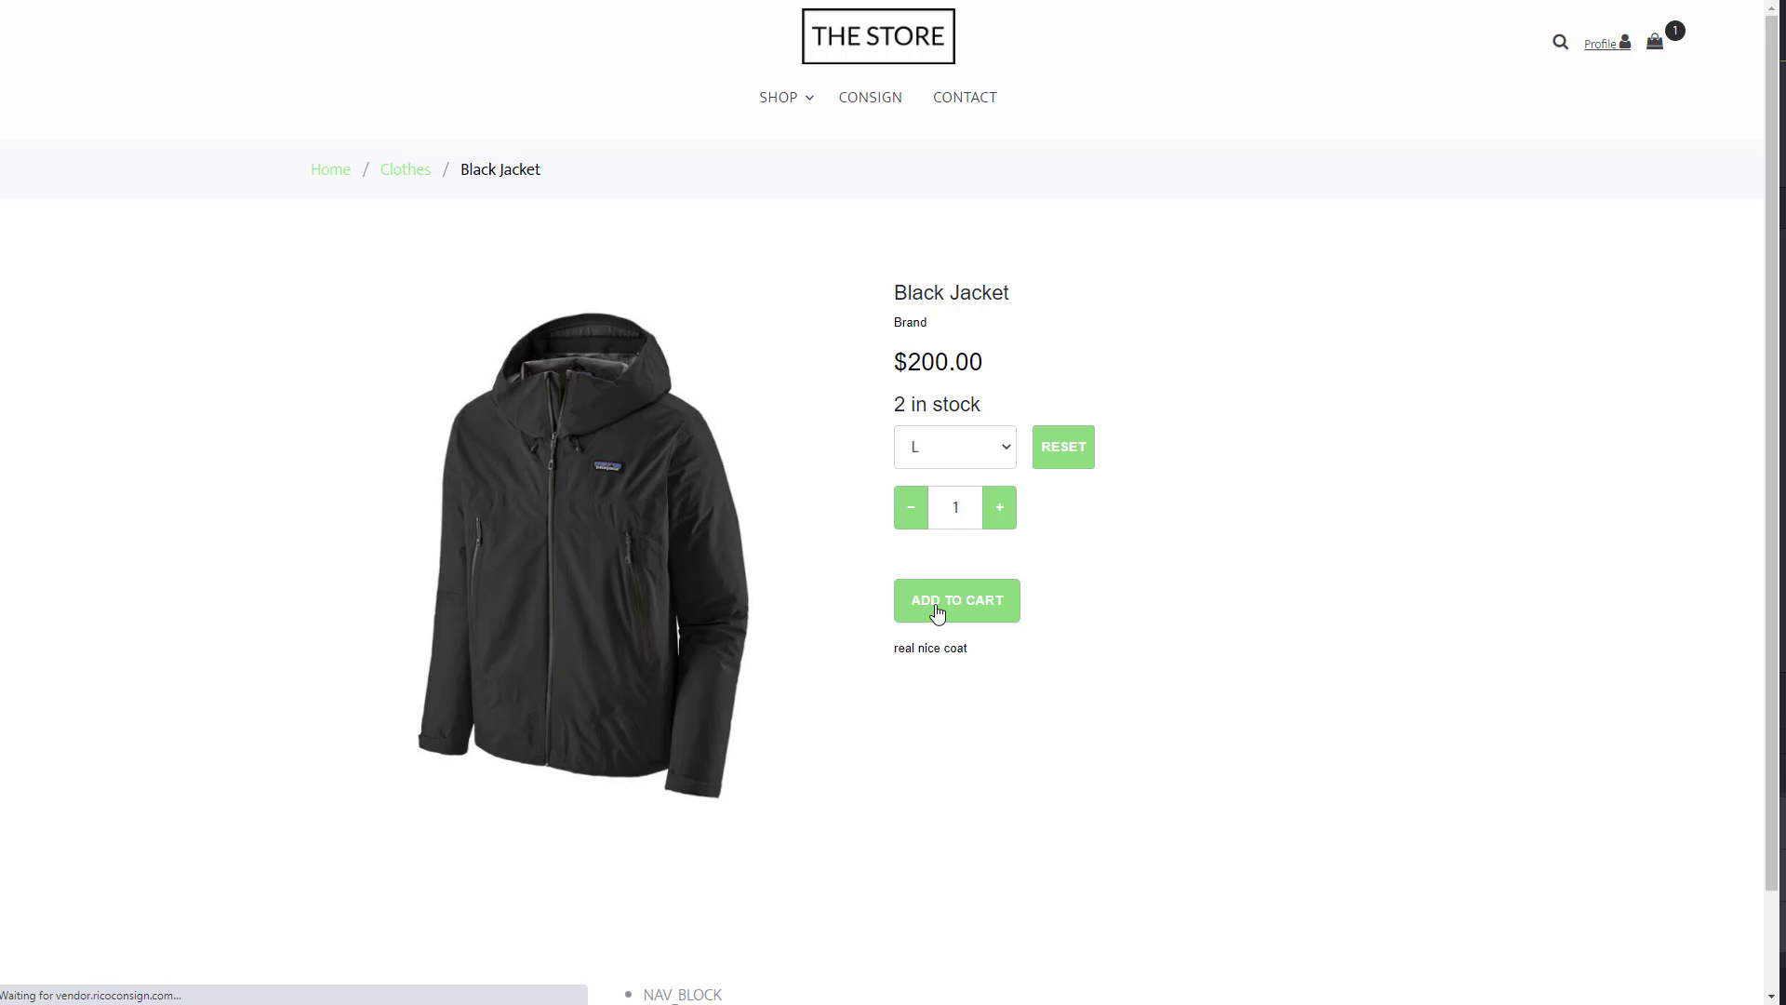
{"action": "left_click", "coordinate": [1656, 51]}
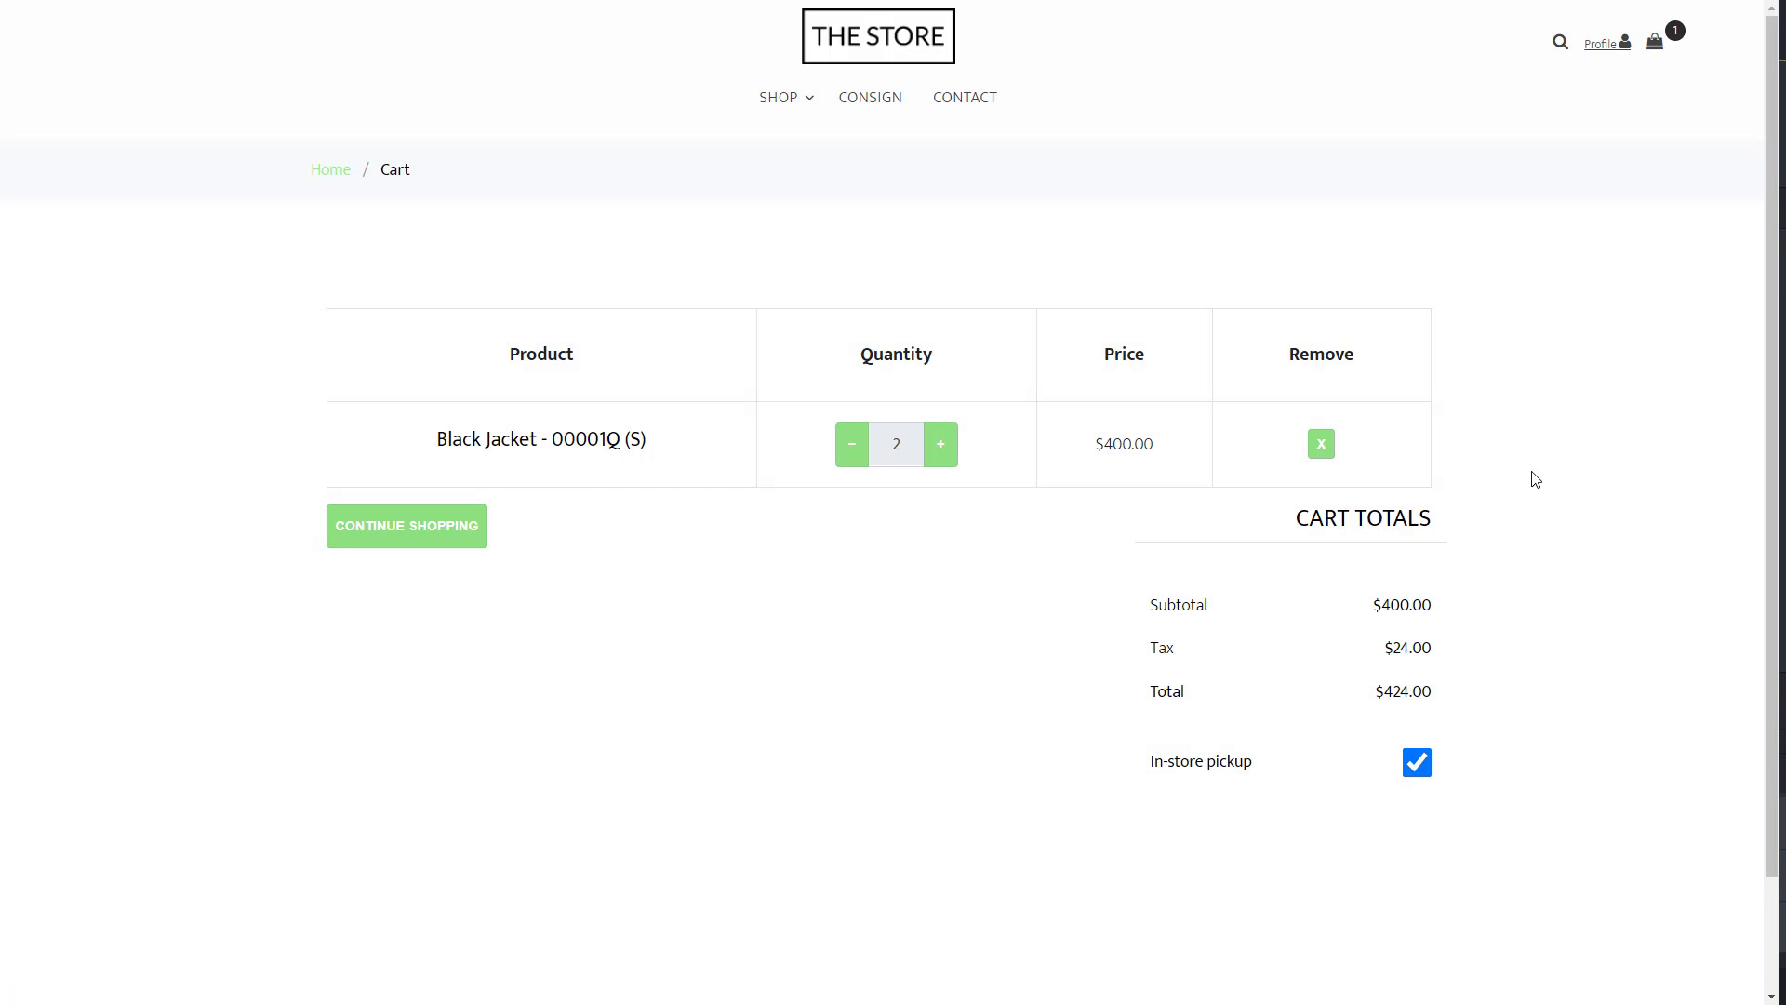